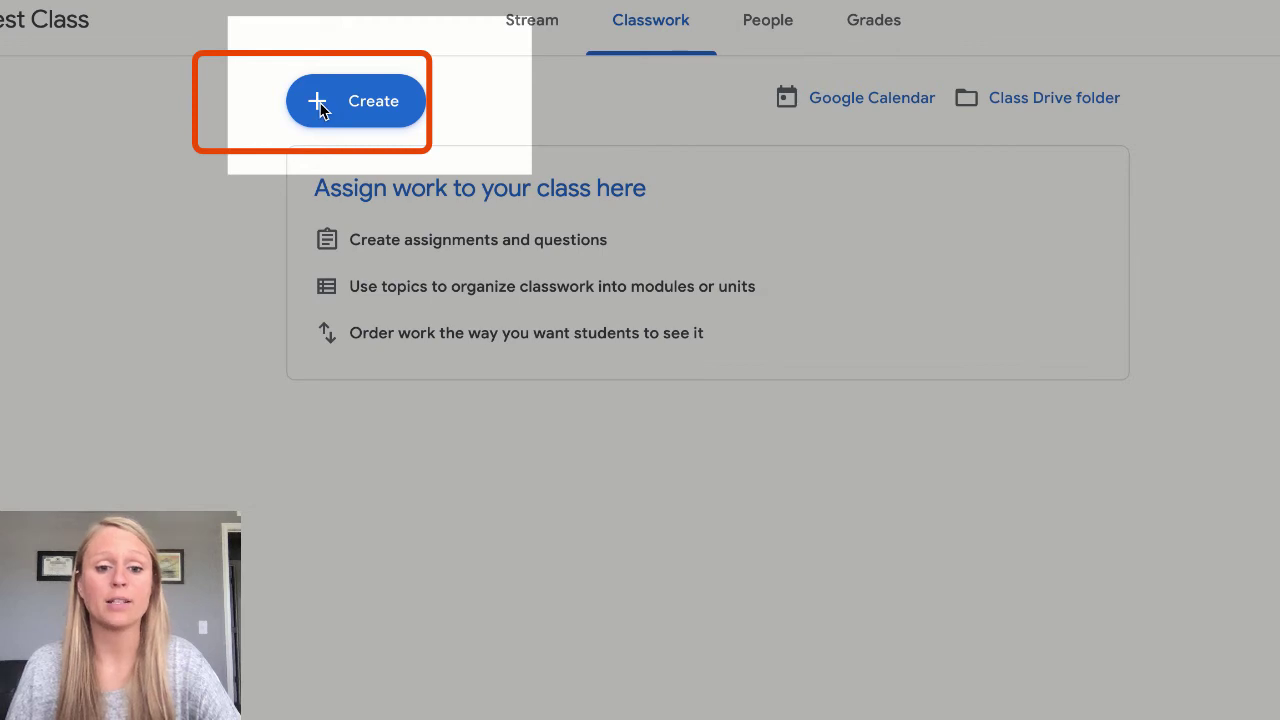
# Step: Create a classwork topic named "Important Materials"
pyautogui.click(320, 104)
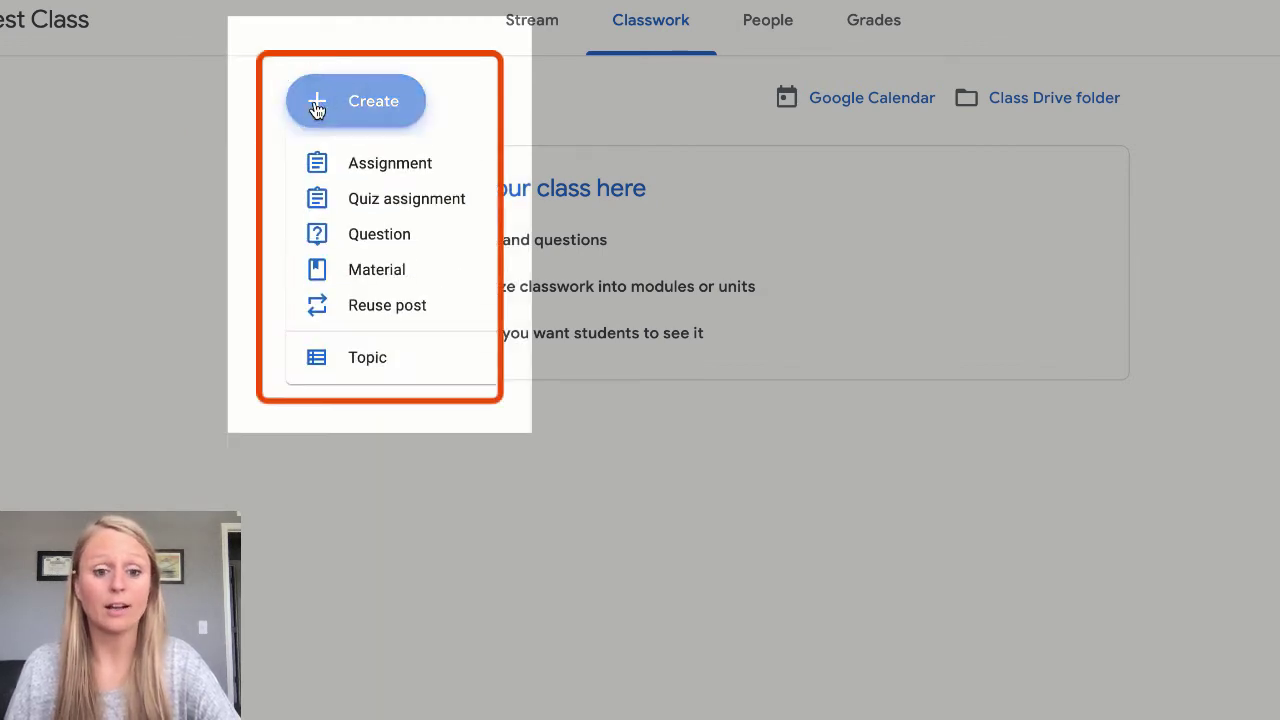
pyautogui.click(396, 370)
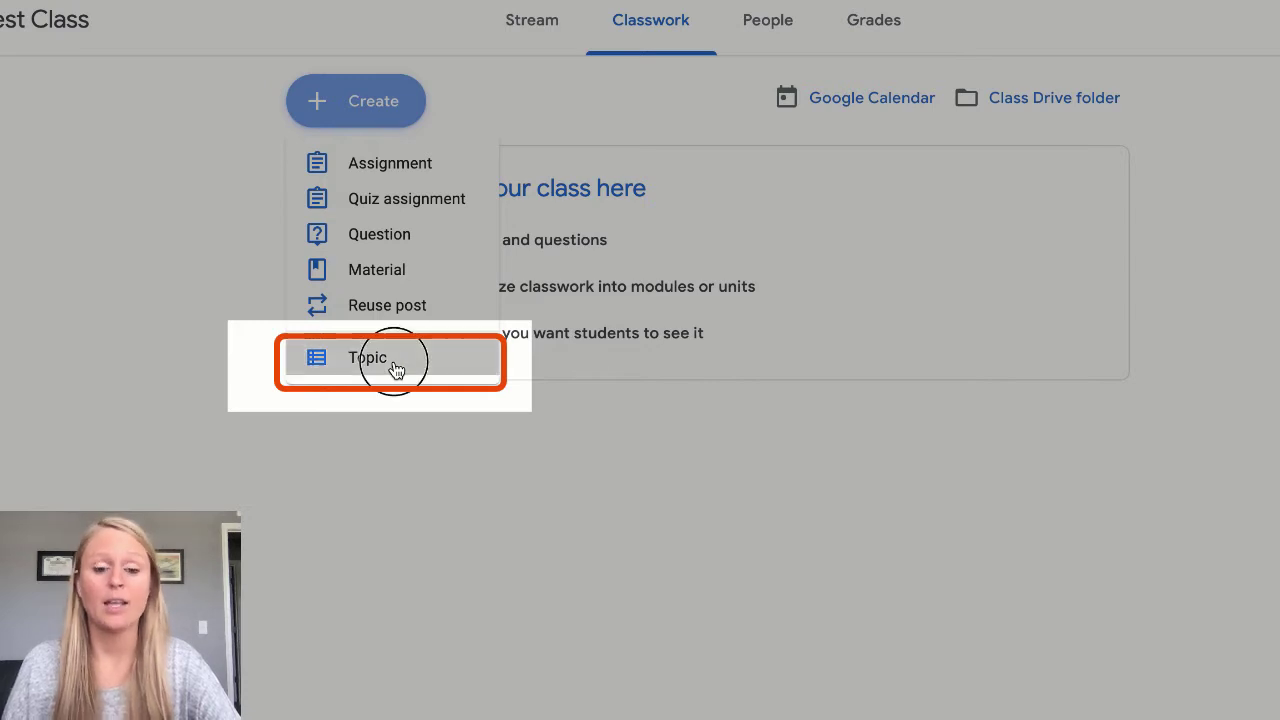
pyautogui.click(703, 418)
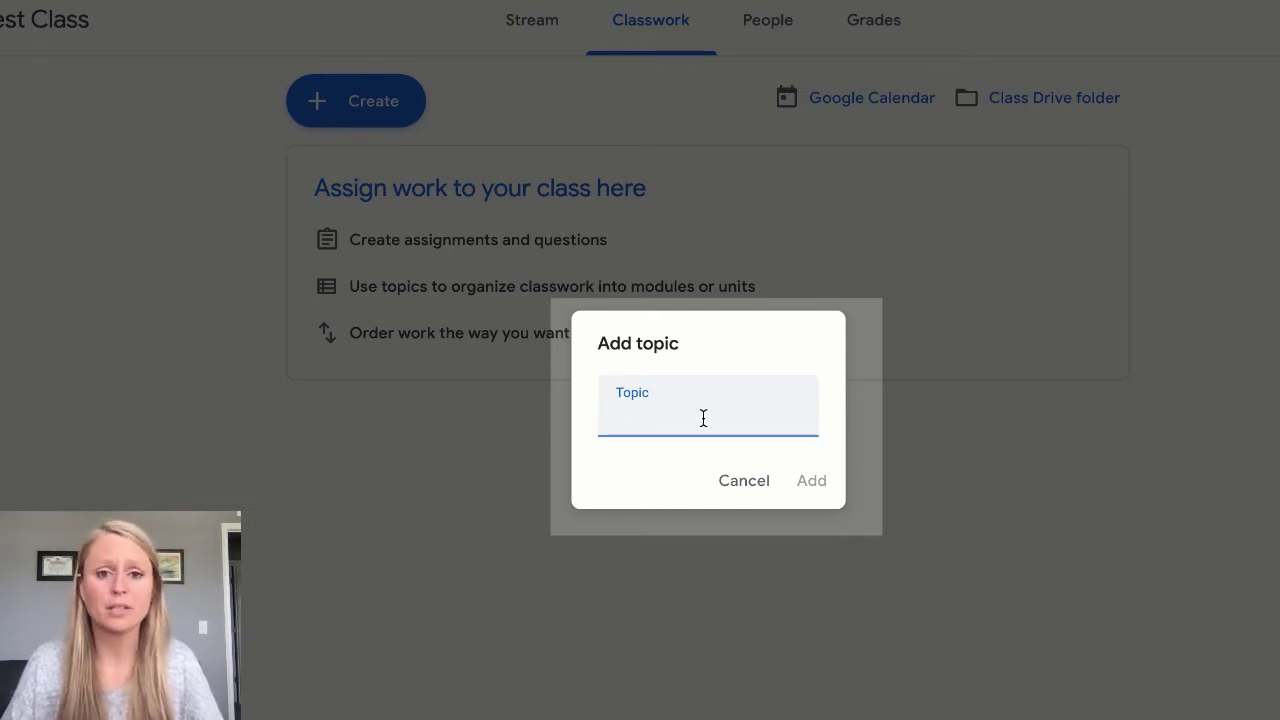
pyautogui.write('Importa')
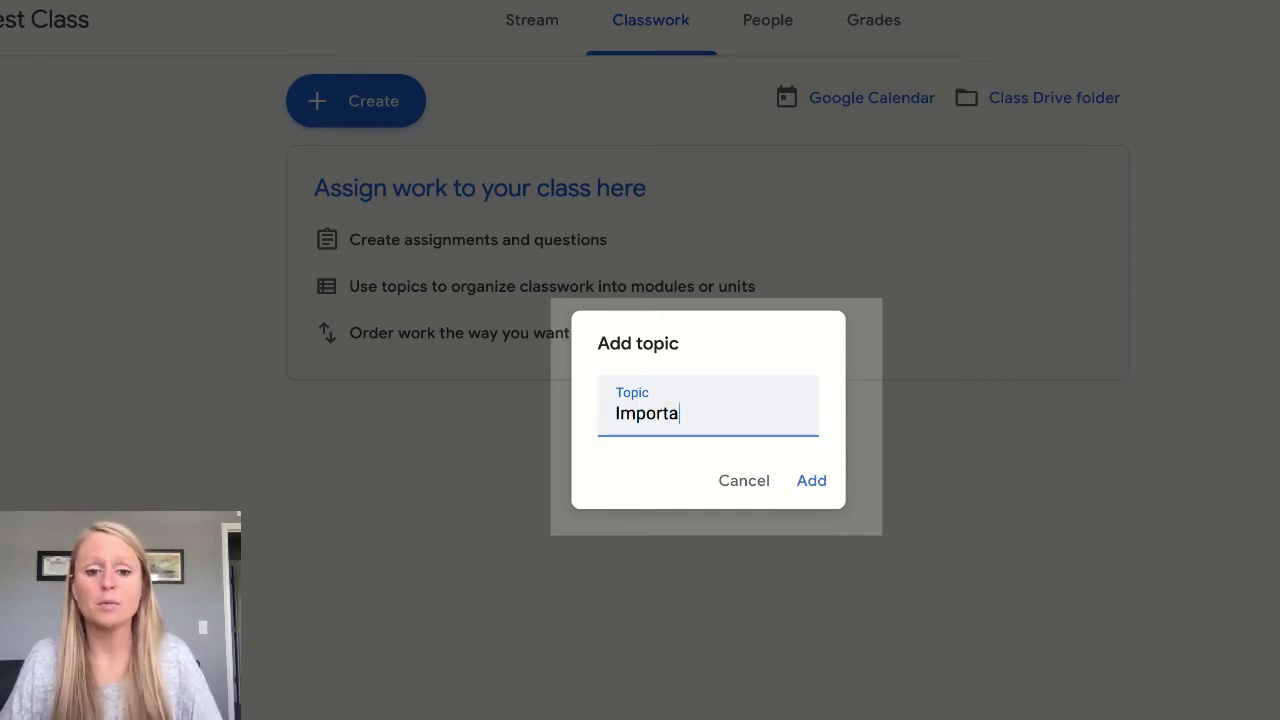
pyautogui.write('nt')
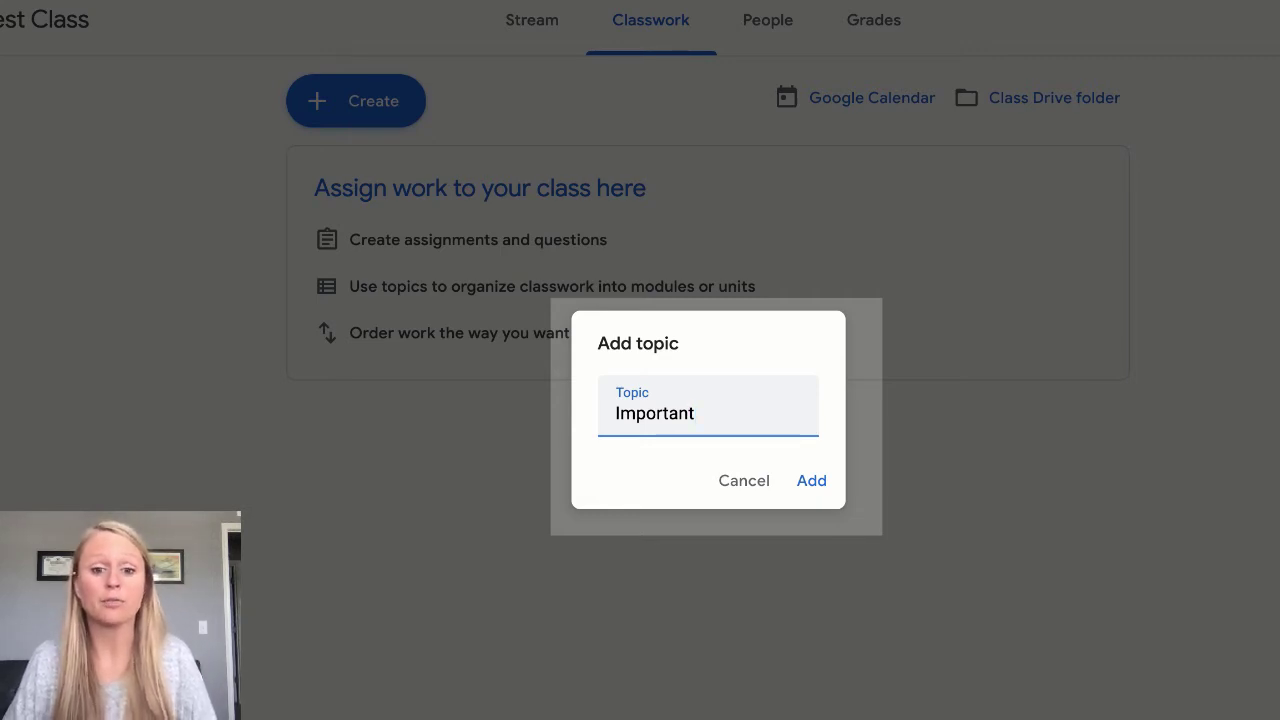
pyautogui.write('Materials')
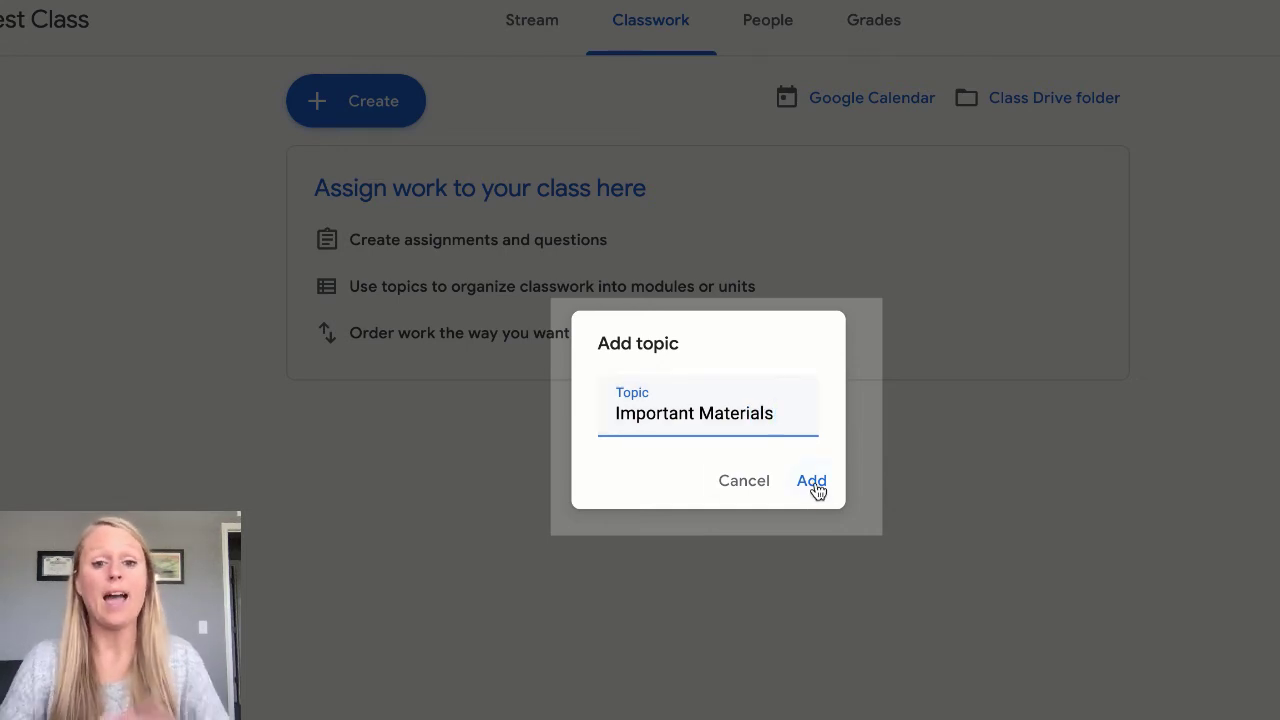
pyautogui.click(812, 482)
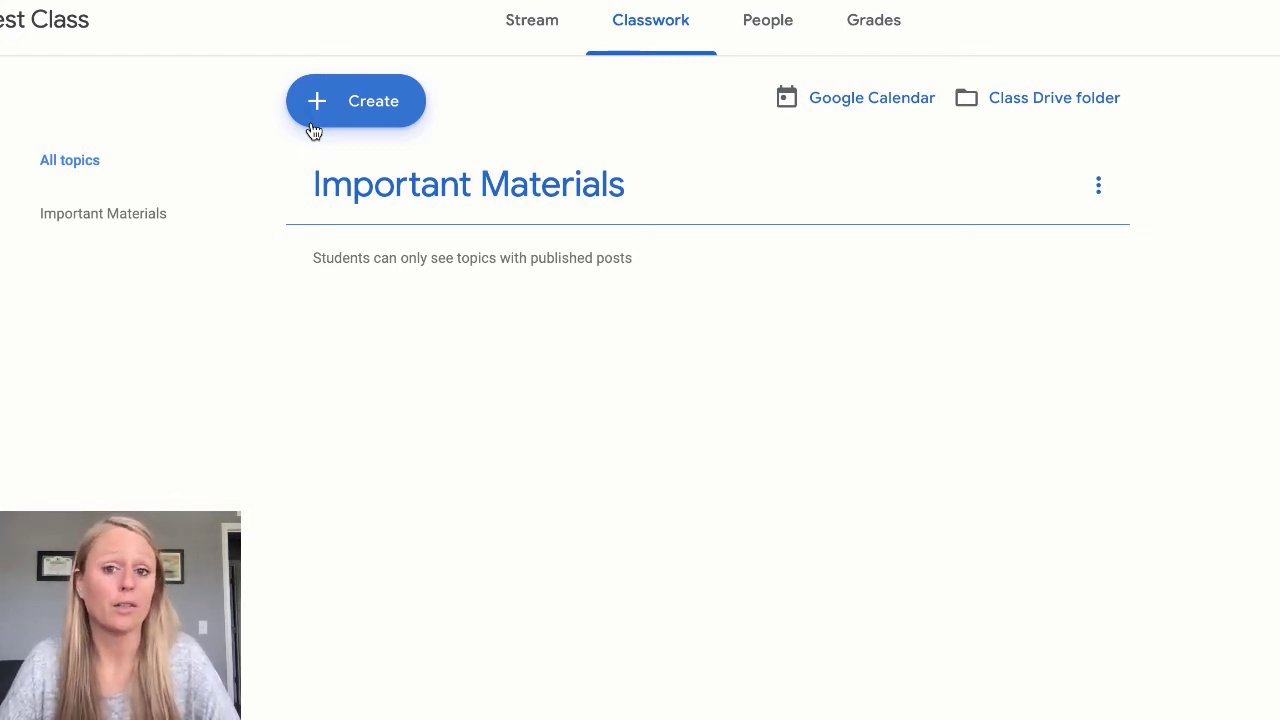
# Step: Add a second classwork topic named "Example Topic #1"
pyautogui.click(310, 108)
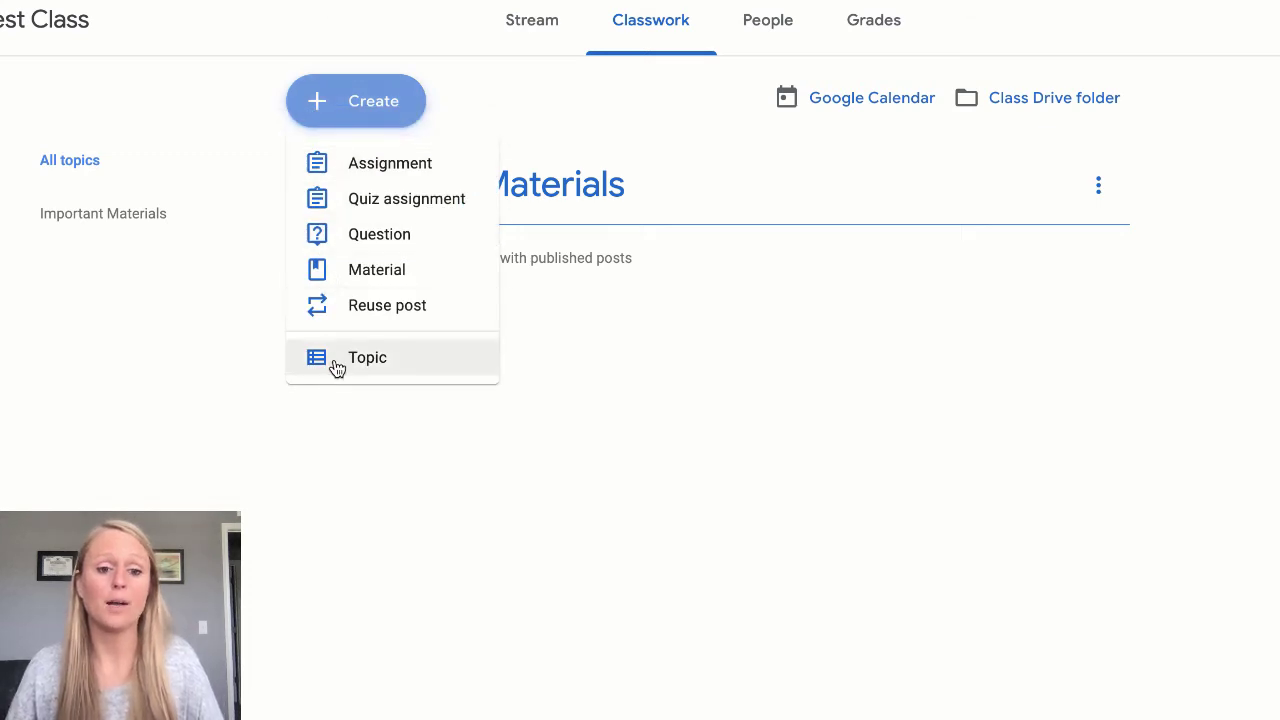
pyautogui.click(412, 369)
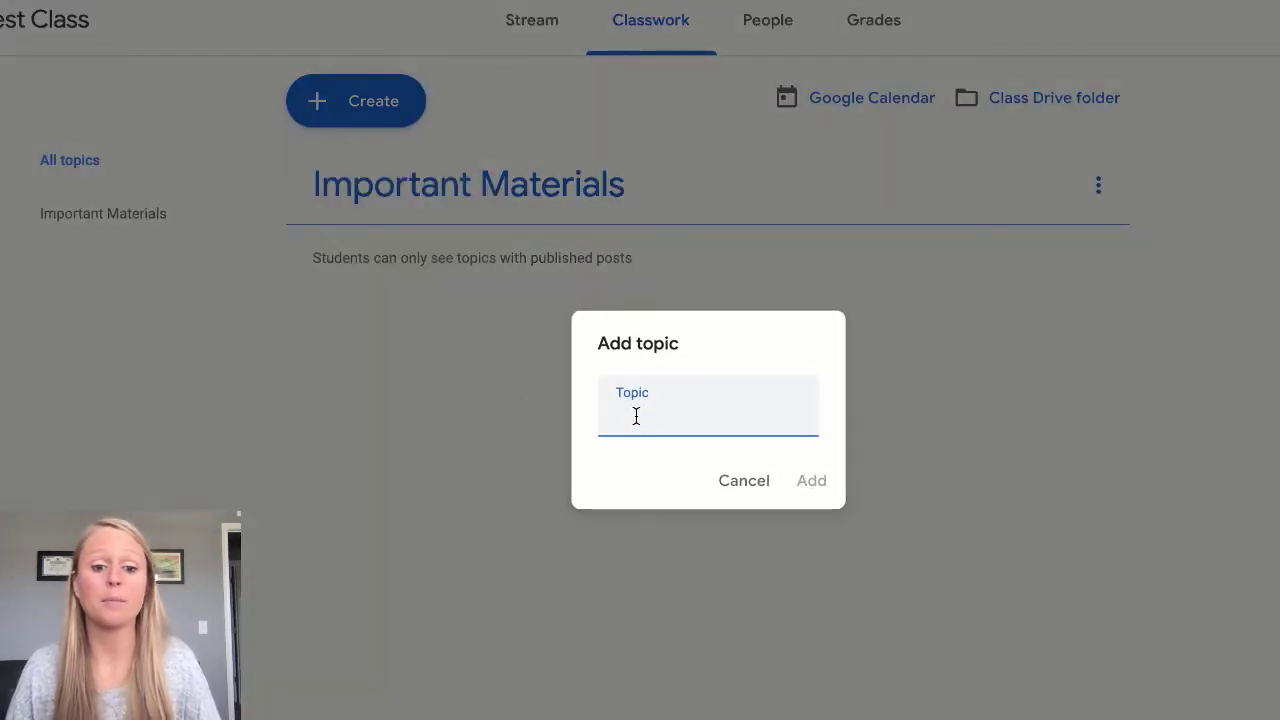
pyautogui.write('Example ')
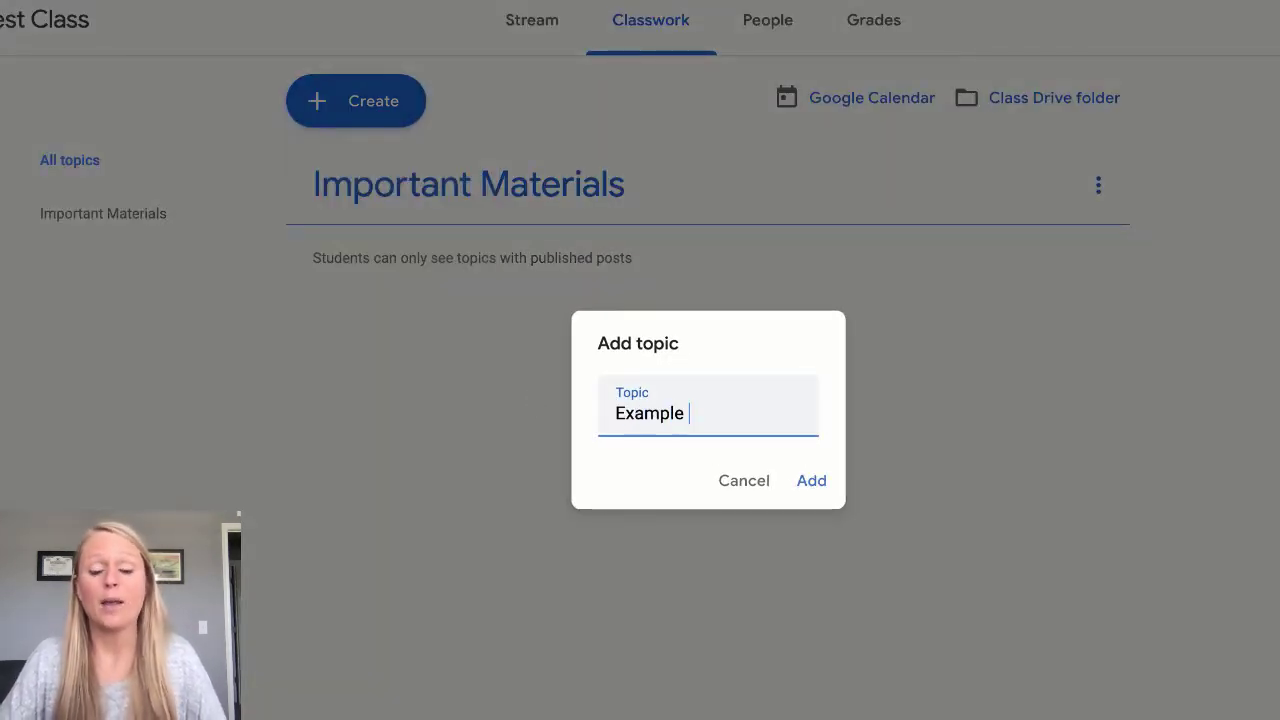
pyautogui.write('Topic #1')
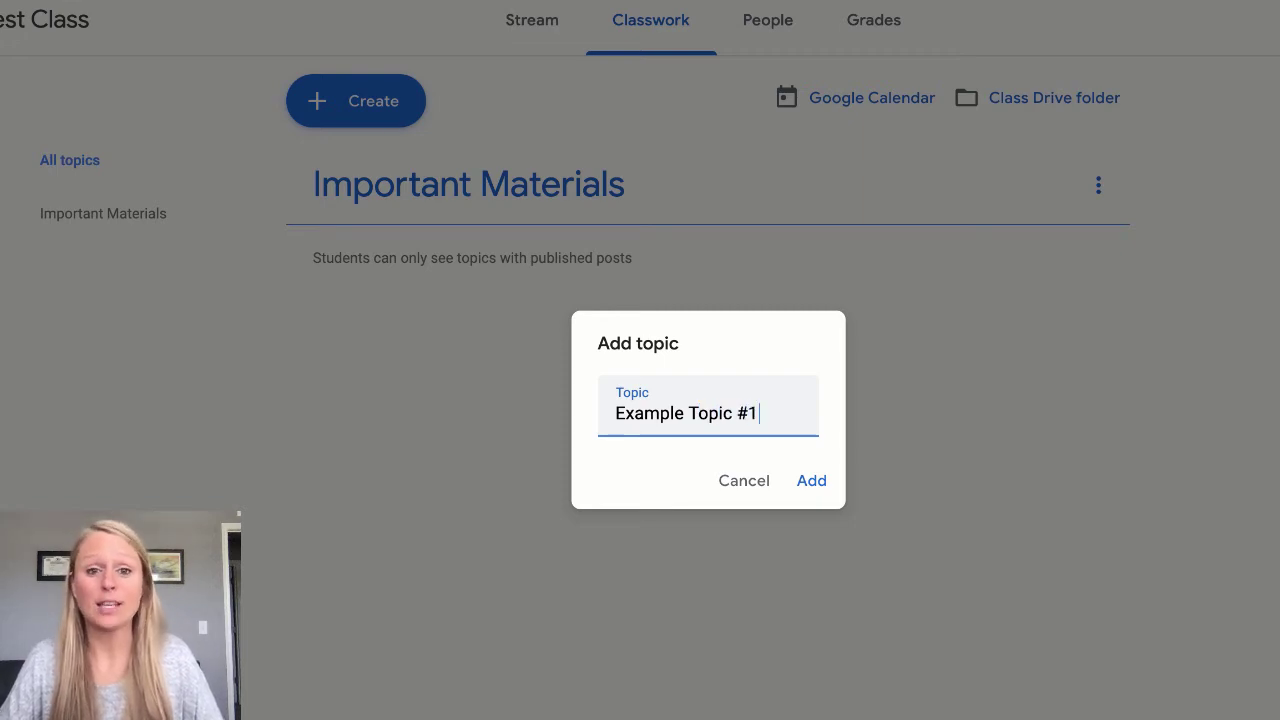
pyautogui.hotkey('ctrl', 'a')
pyautogui.click(811, 481)
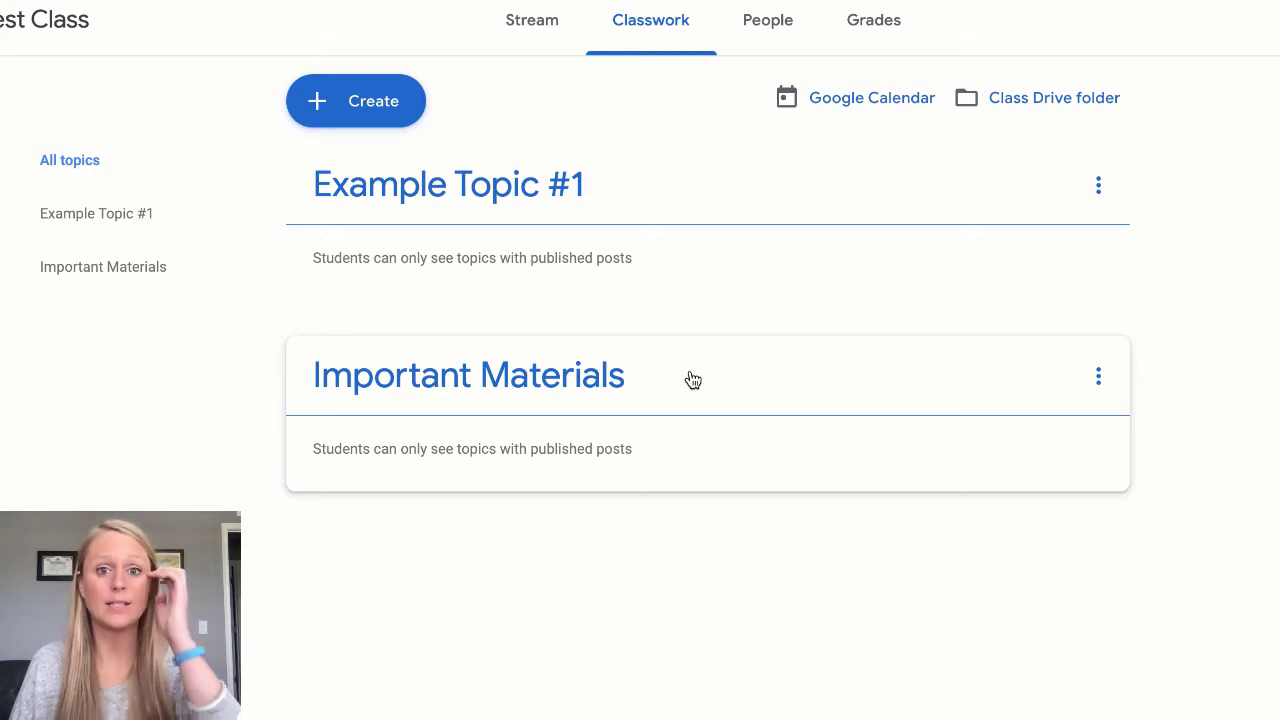
# Step: Move the Important Materials topic above Example Topic #1 on the classwork page
pyautogui.moveTo(654, 383); pyautogui.dragTo(600, 385)
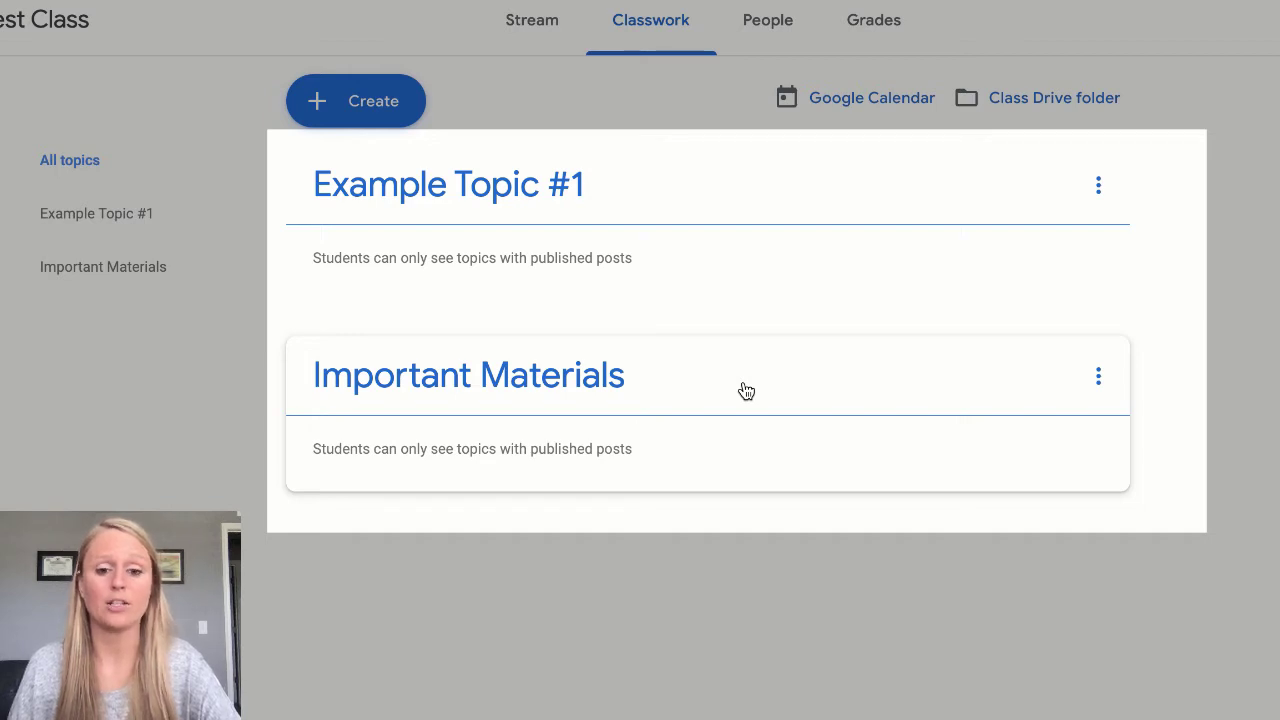
pyautogui.moveTo(697, 406); pyautogui.dragTo(757, 178)
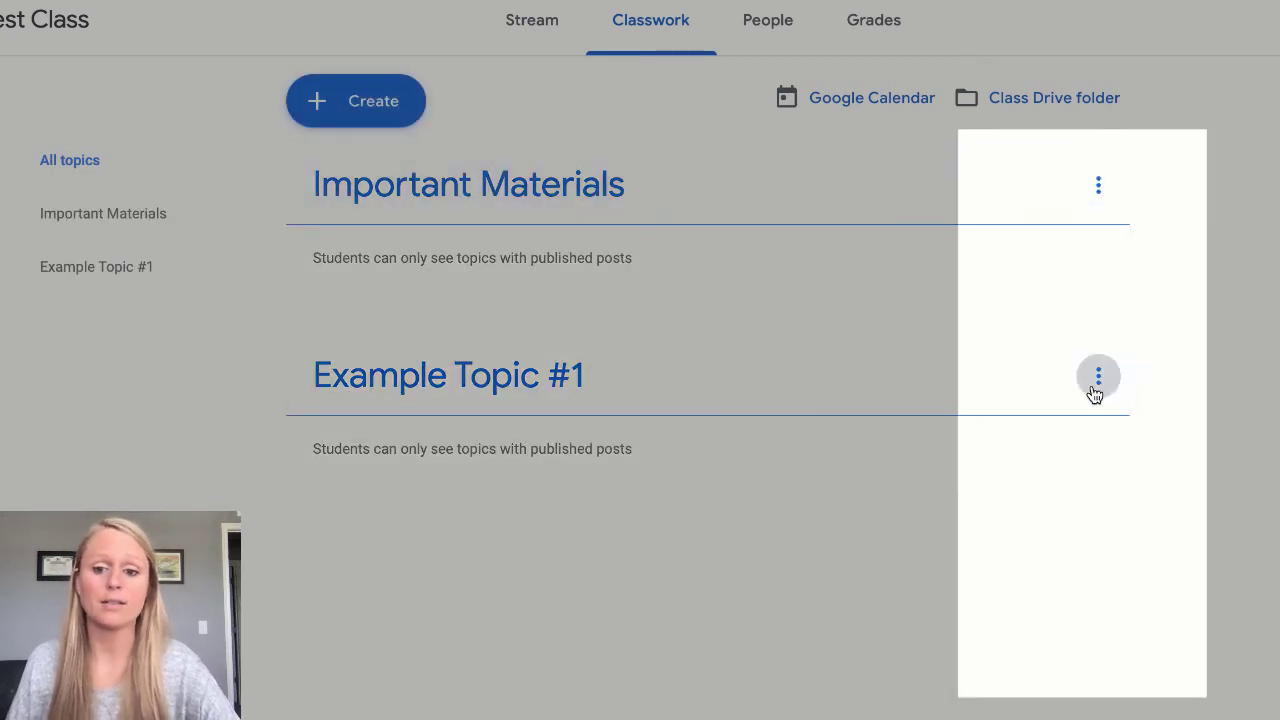
# Step: Review the move options offered for the Example Topic #1 and Important Materials topics
pyautogui.click(1098, 377)
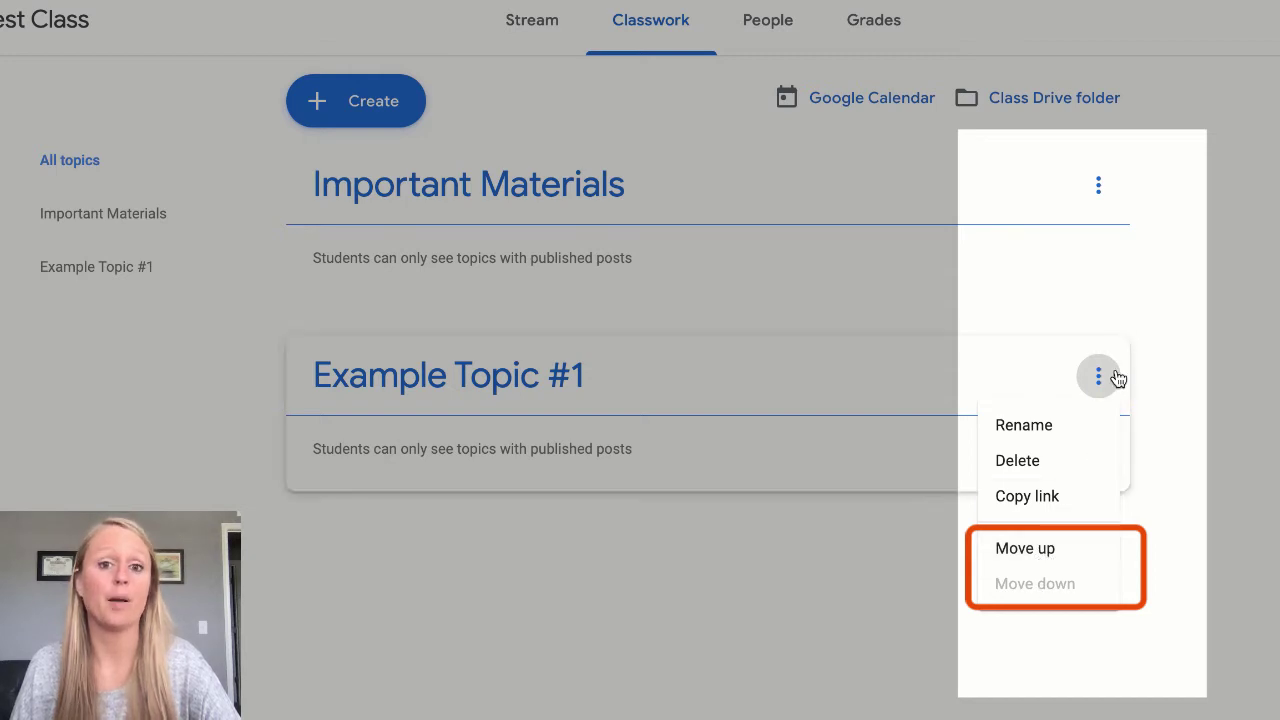
pyautogui.click(1101, 205)
pyautogui.click(1098, 186)
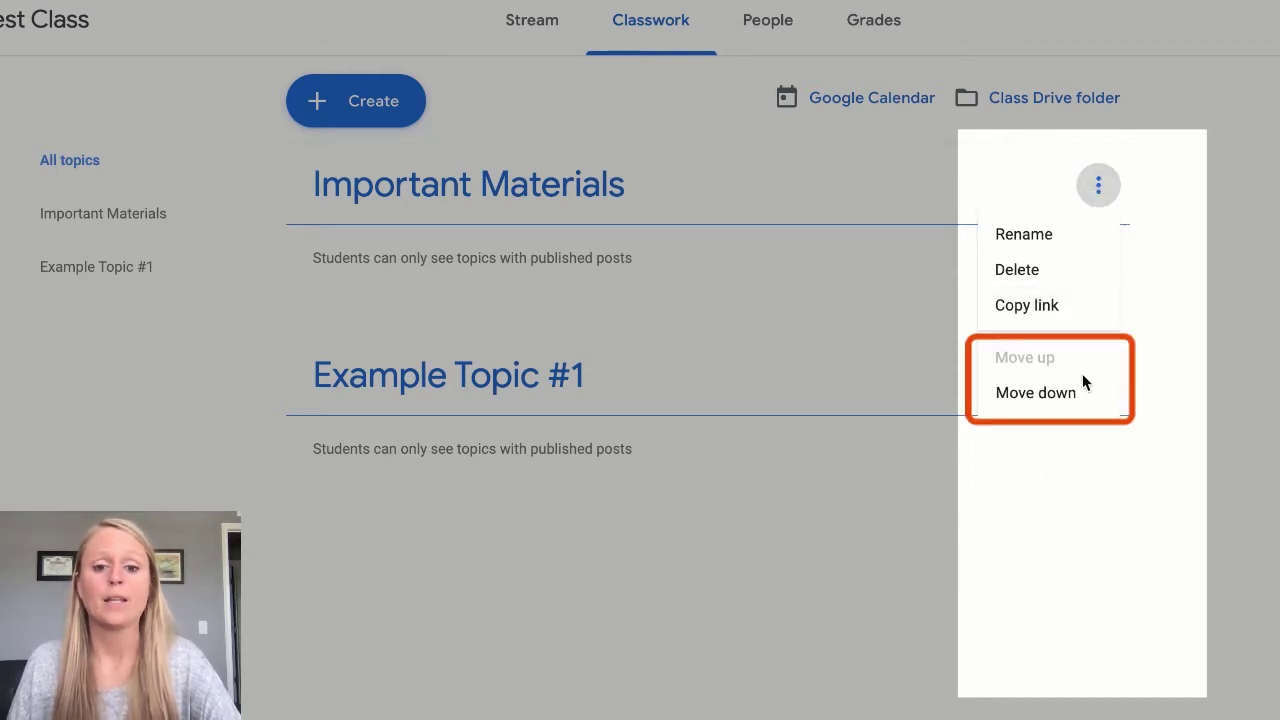
pyautogui.click(845, 190)
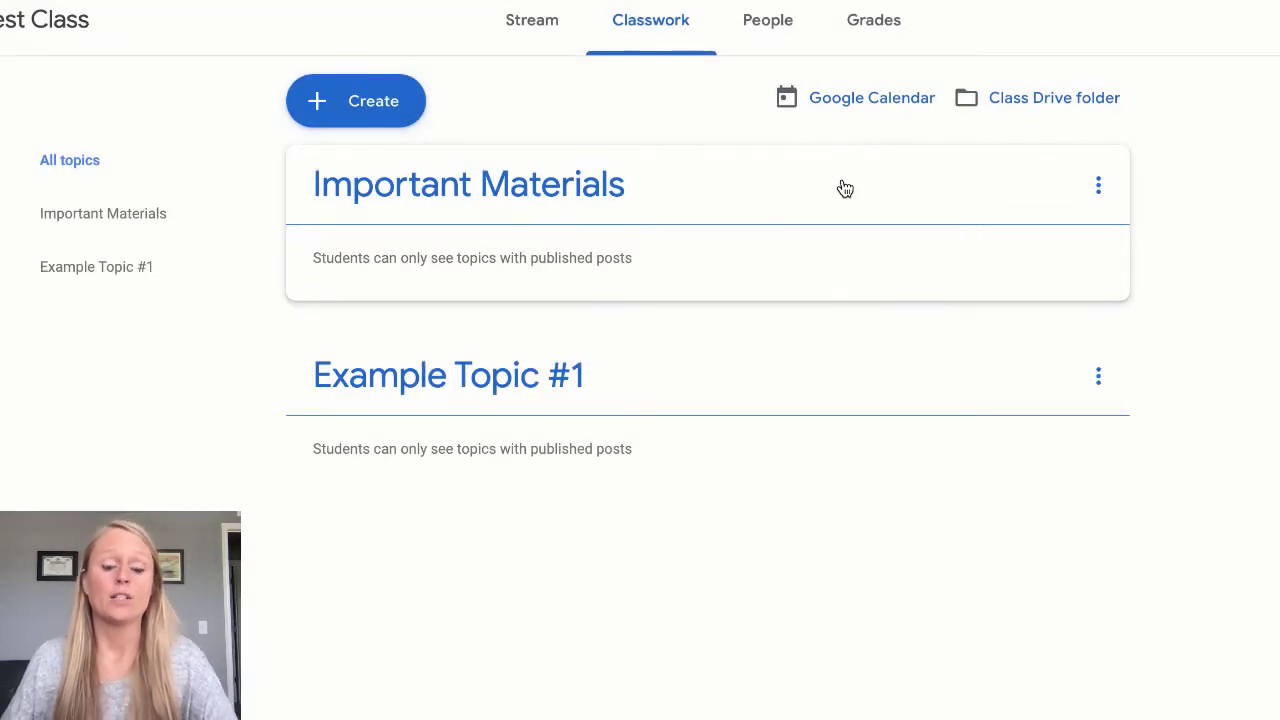
# Step: Add a third classwork topic named "Example Topic #2"
pyautogui.click(316, 101)
pyautogui.click(360, 357)
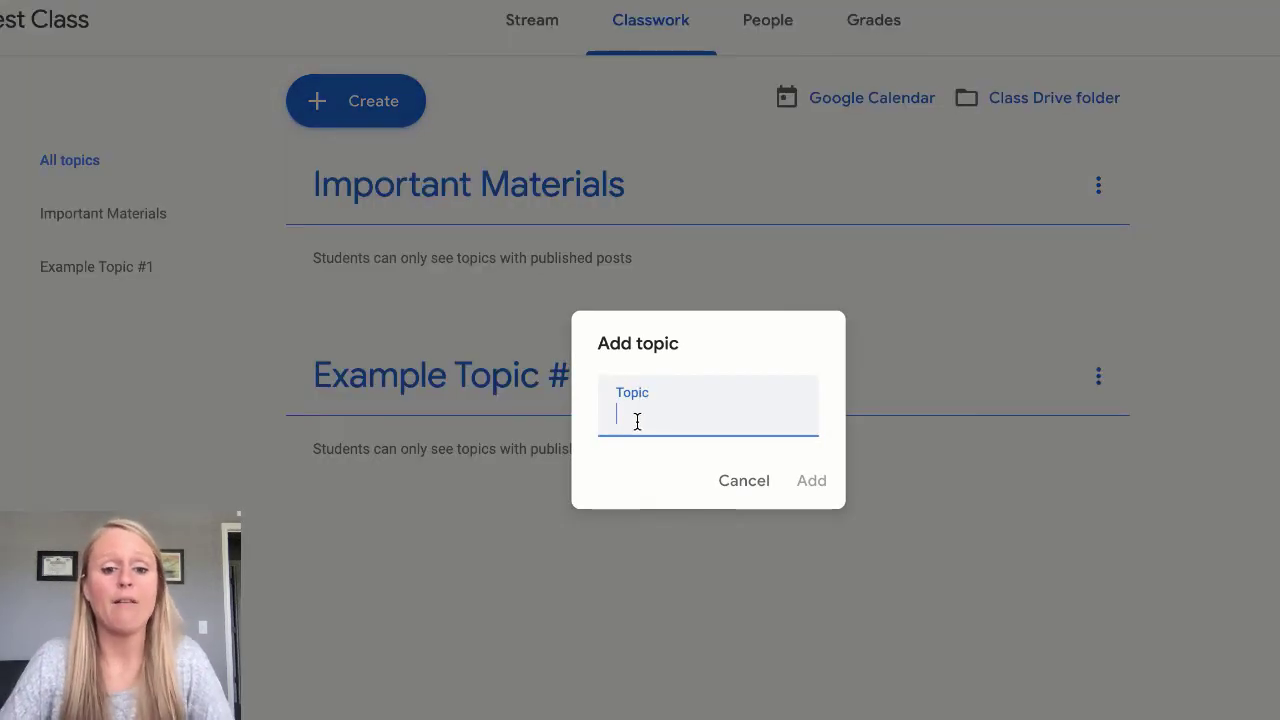
pyautogui.write('Examo')
pyautogui.press('BackSpace')
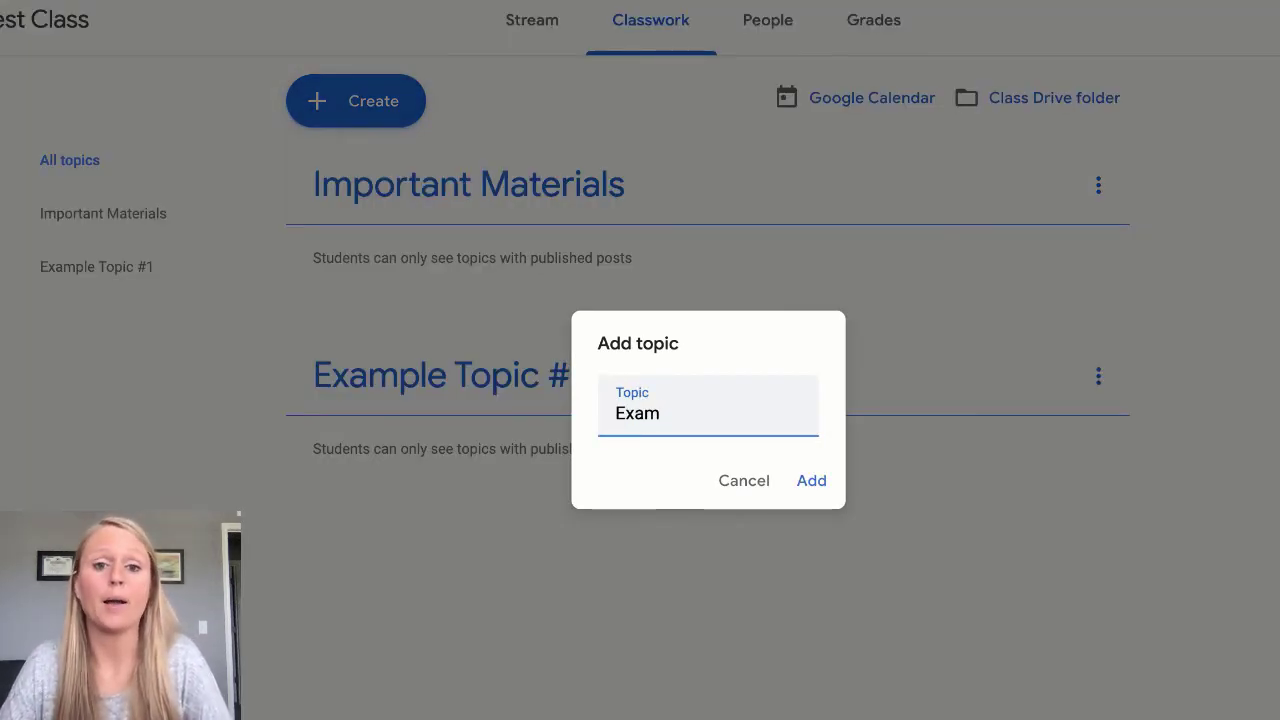
pyautogui.write('ple Topic #2')
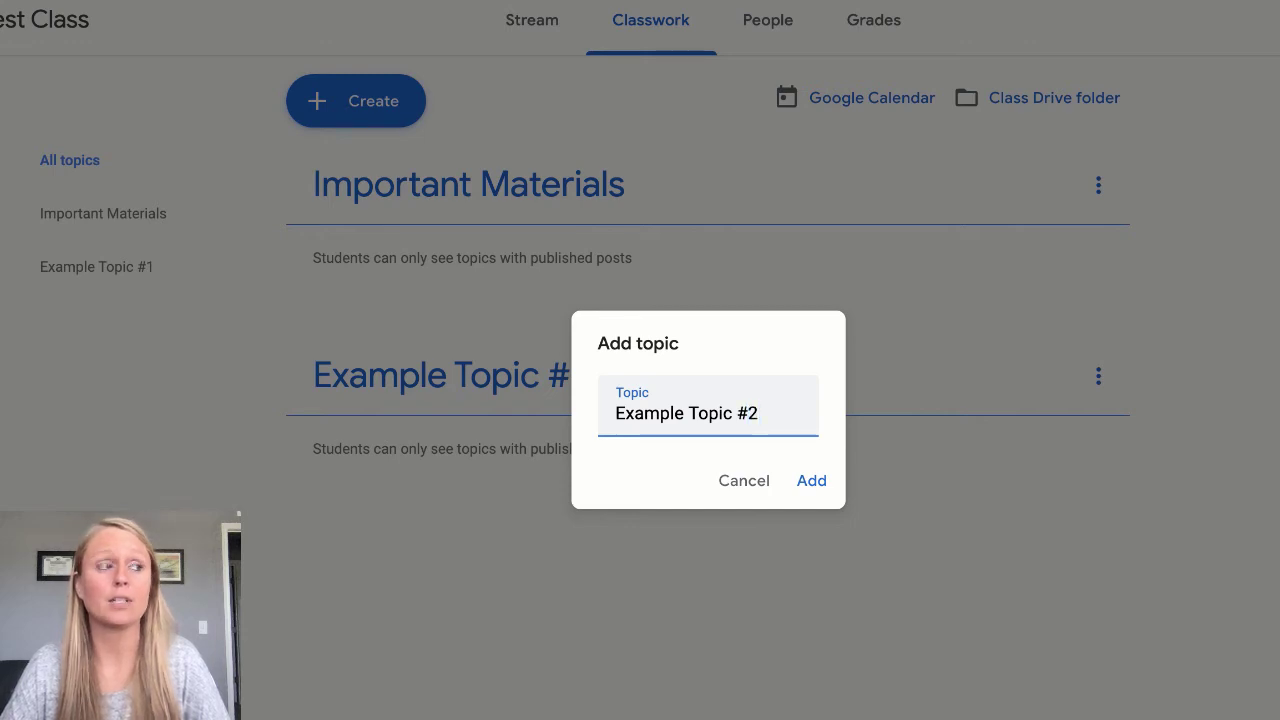
pyautogui.press('Return')
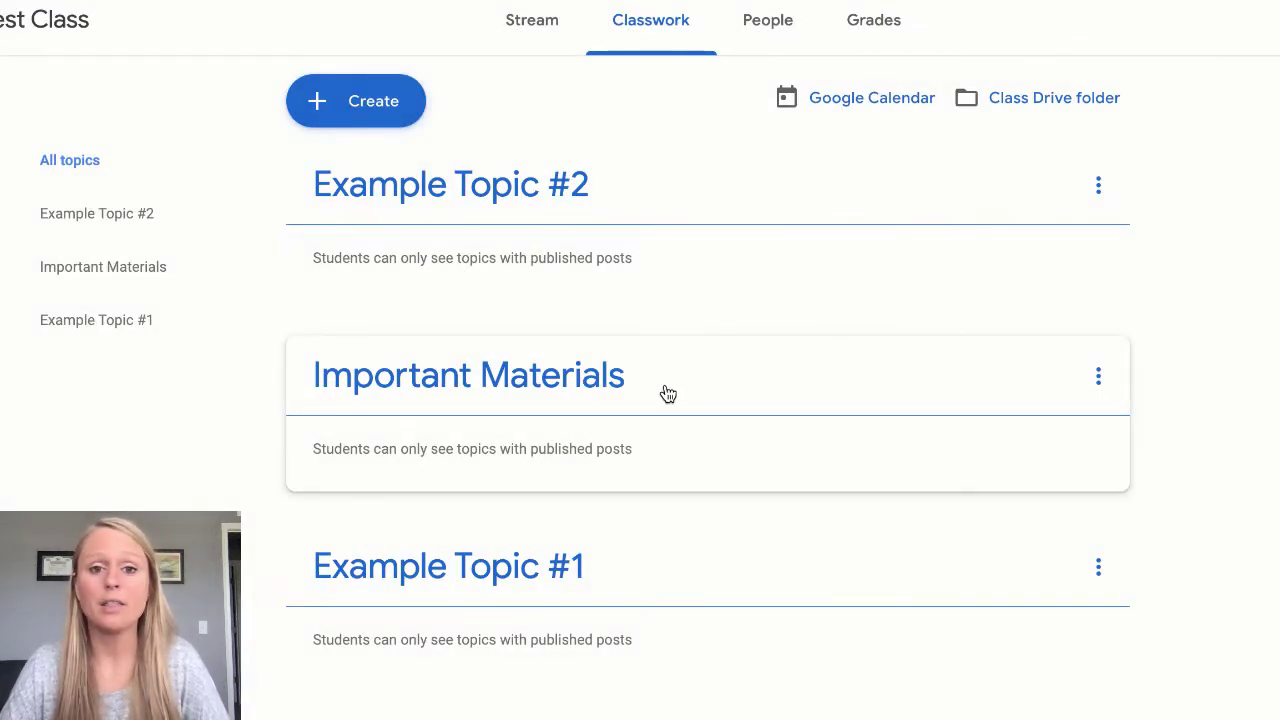
# Step: Reorder the topics as Important Materials, Example Topic #1, Example Topic #2
pyautogui.moveTo(666, 391); pyautogui.dragTo(652, 175)
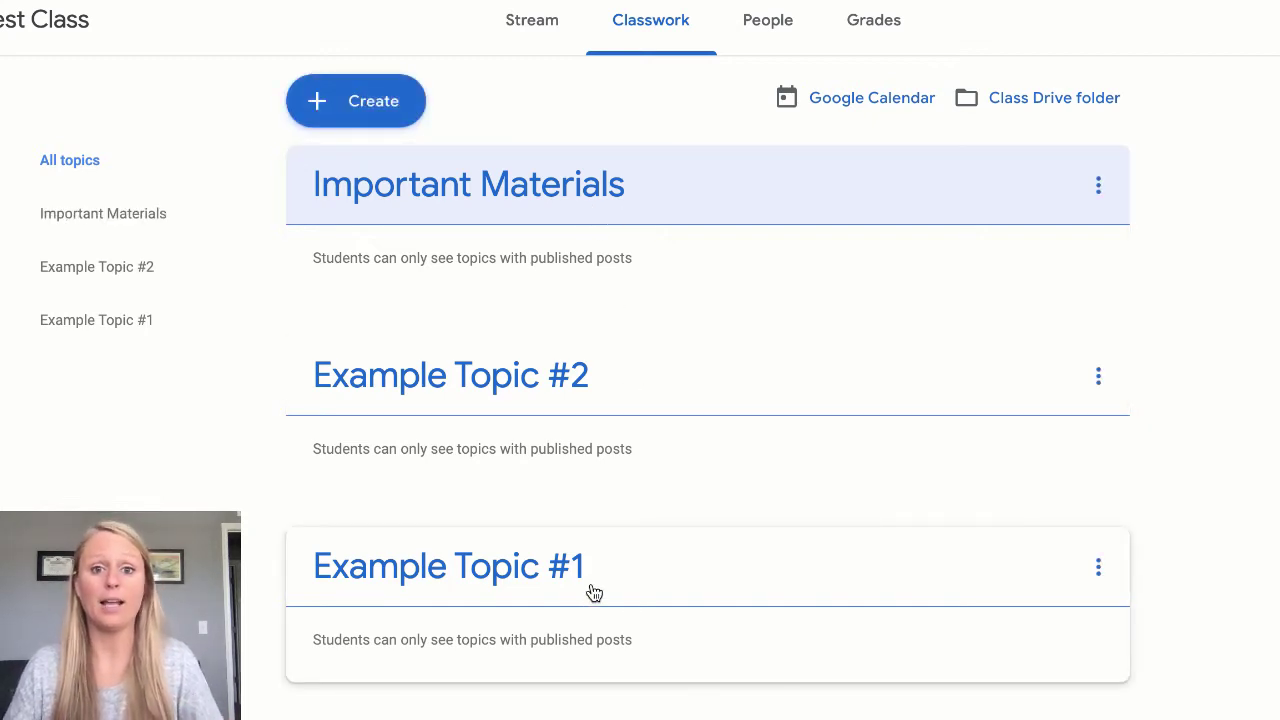
pyautogui.moveTo(591, 593); pyautogui.dragTo(605, 325)
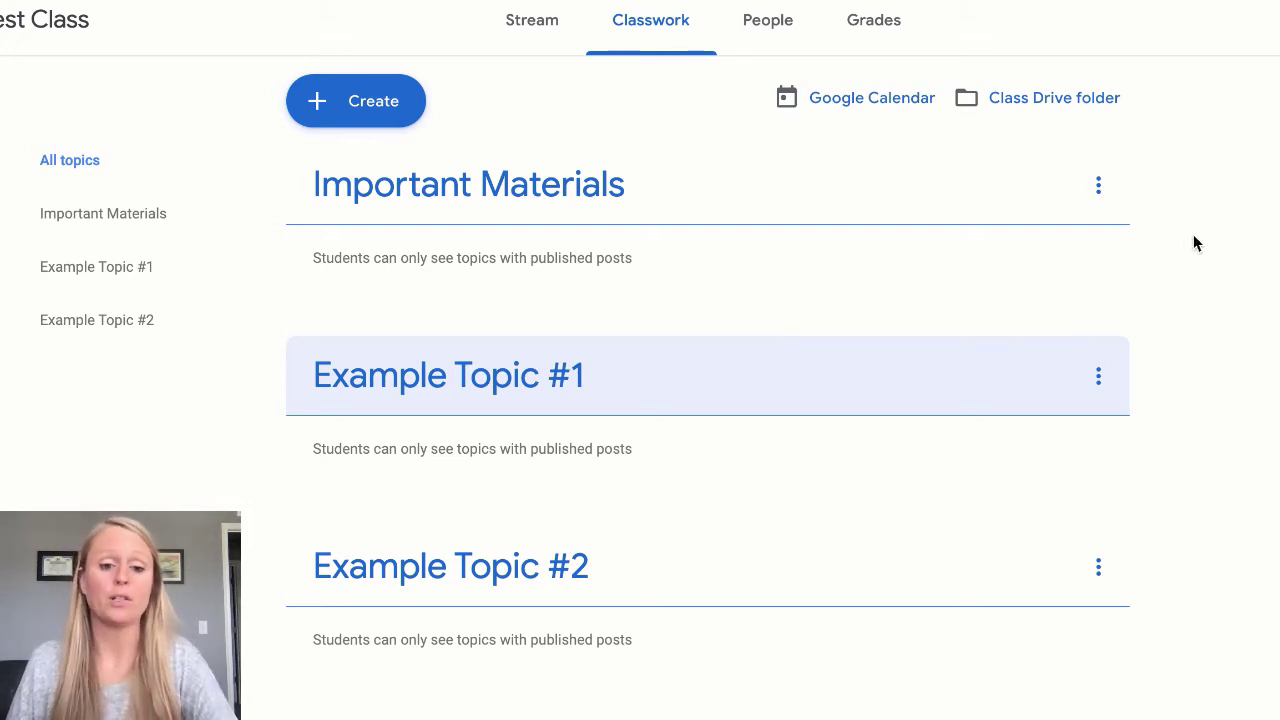
# Step: Rename the Important Materials topic to "0 - Important Materials"
pyautogui.click(1099, 199)
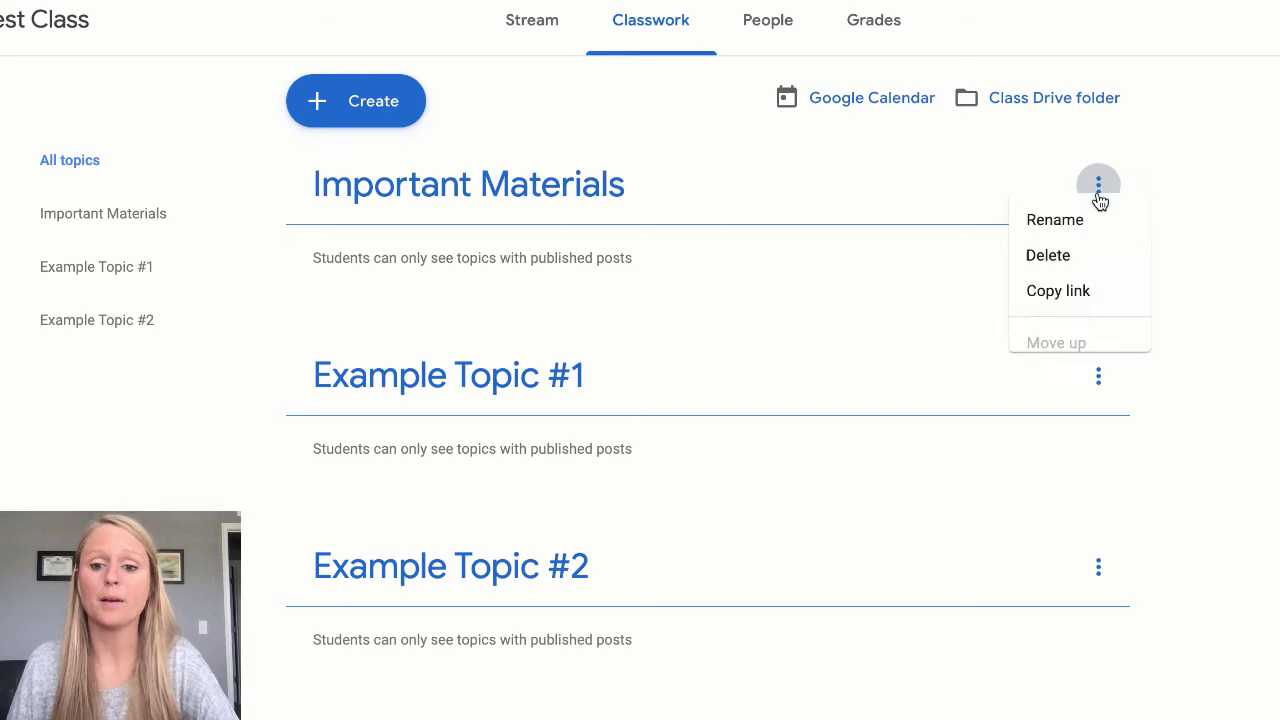
pyautogui.click(1050, 244)
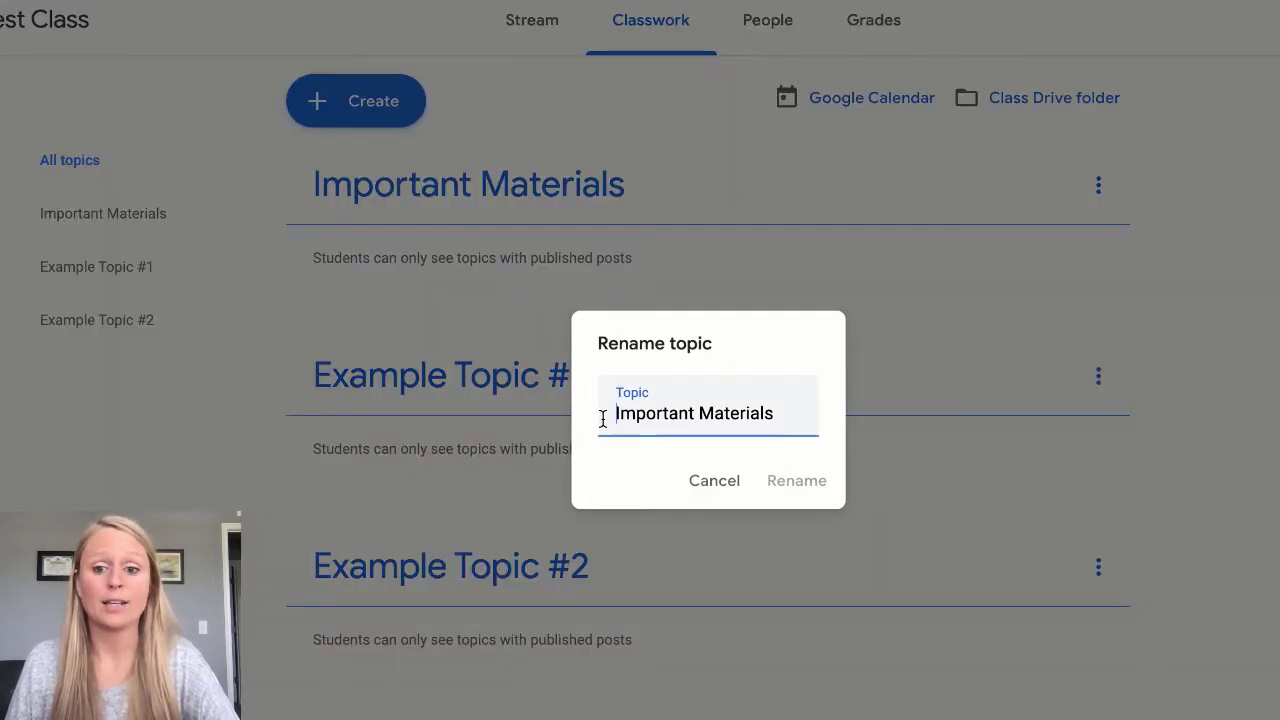
pyautogui.click(614, 418)
pyautogui.write('1 ')
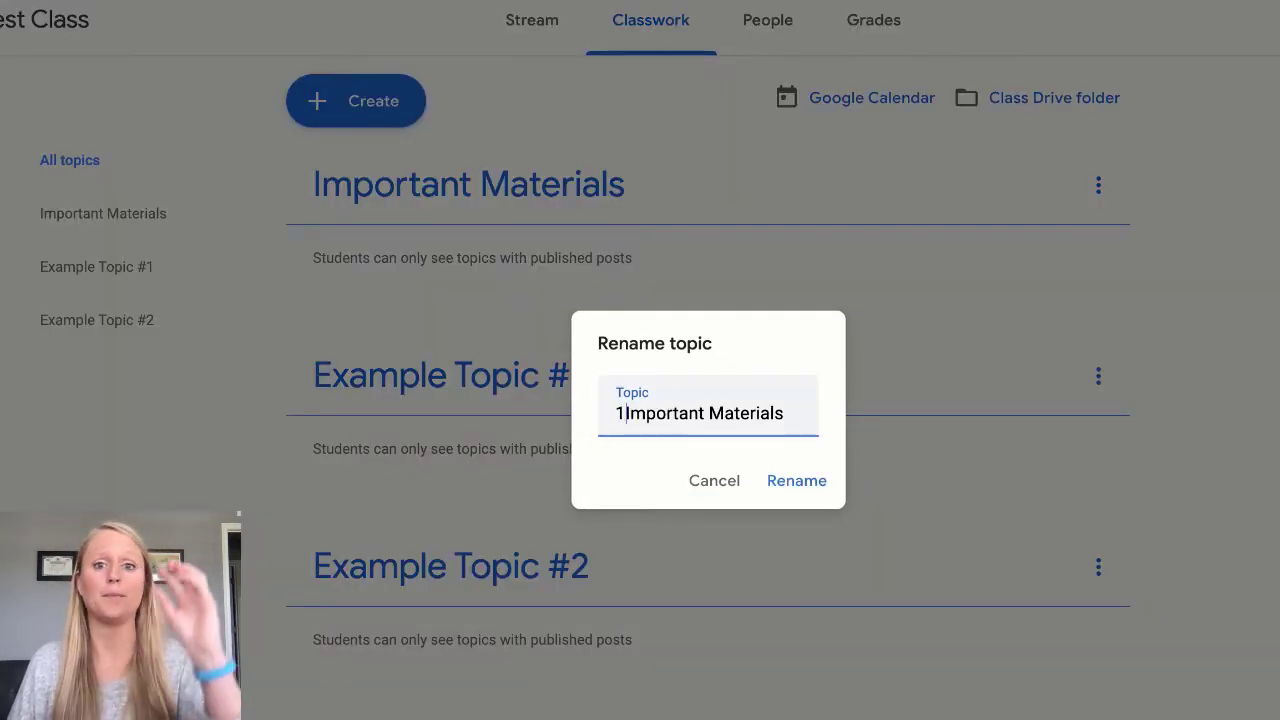
pyautogui.write('-')
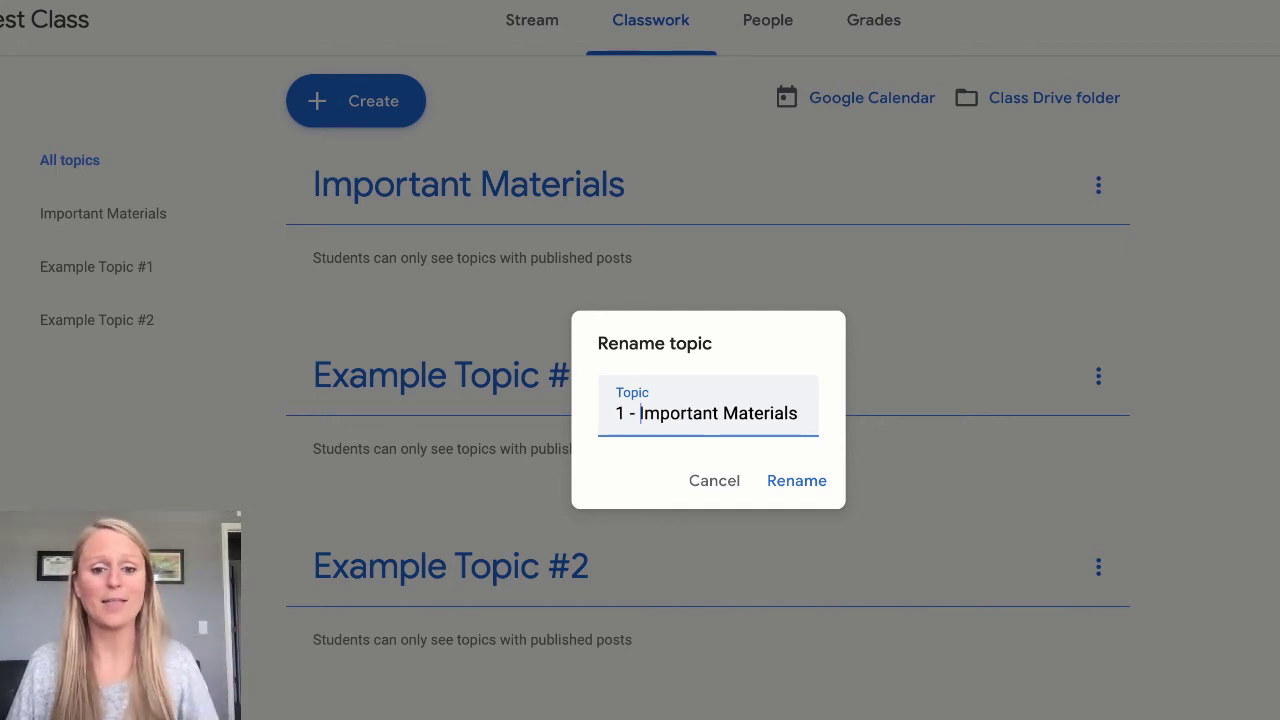
pyautogui.click(609, 413)
pyautogui.doubleClick(609, 413)
pyautogui.write('0')
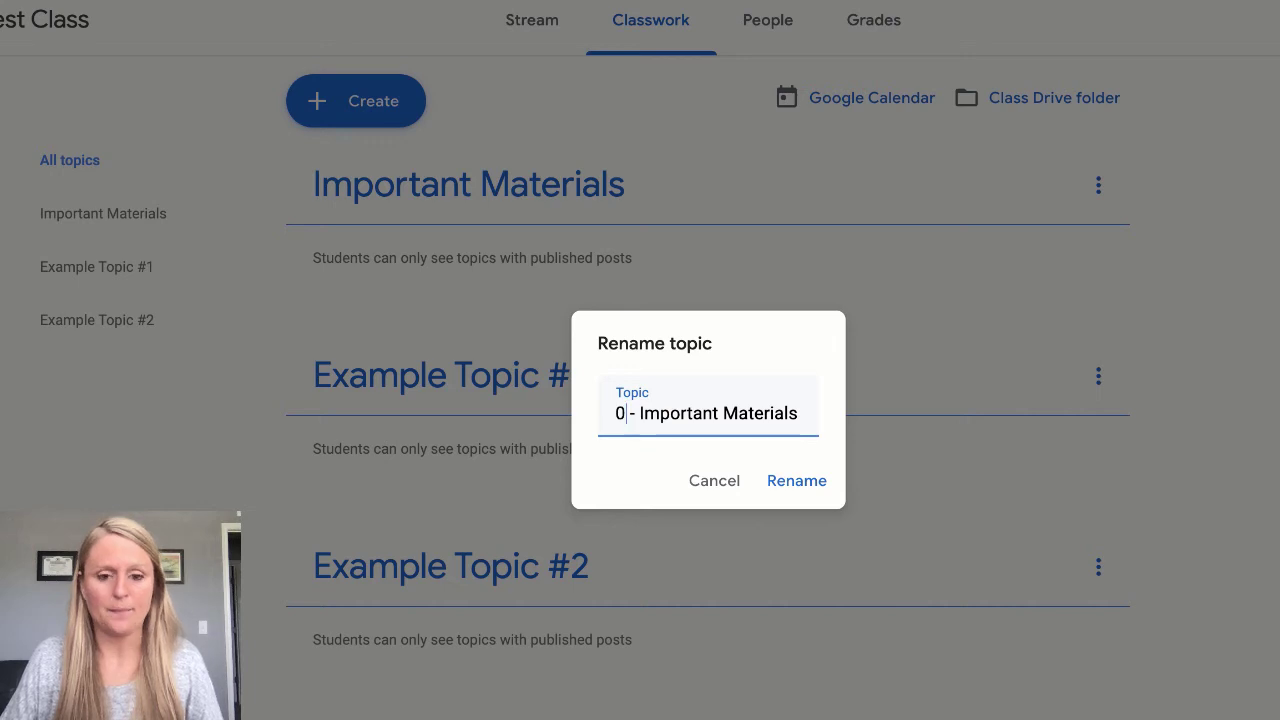
pyautogui.click(789, 484)
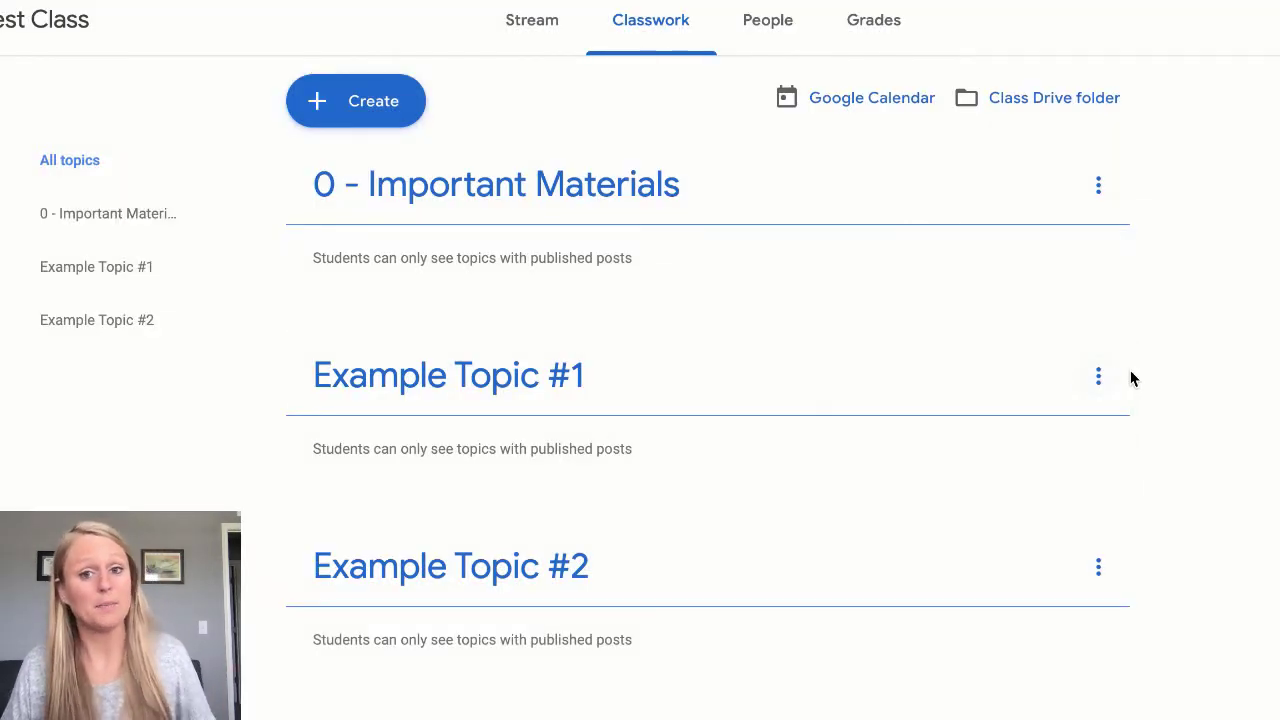
# Step: Rename the Example Topic #1 topic to "1 - Example Topic #1"
pyautogui.click(1098, 376)
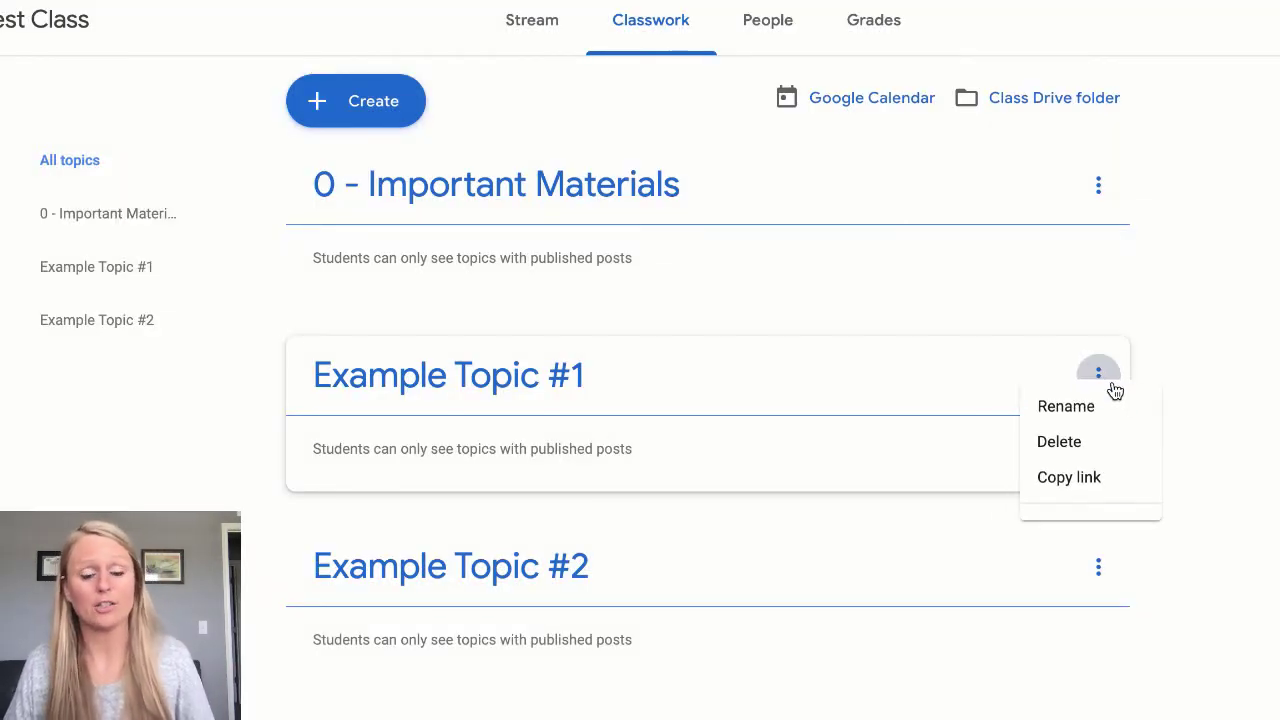
pyautogui.click(1088, 433)
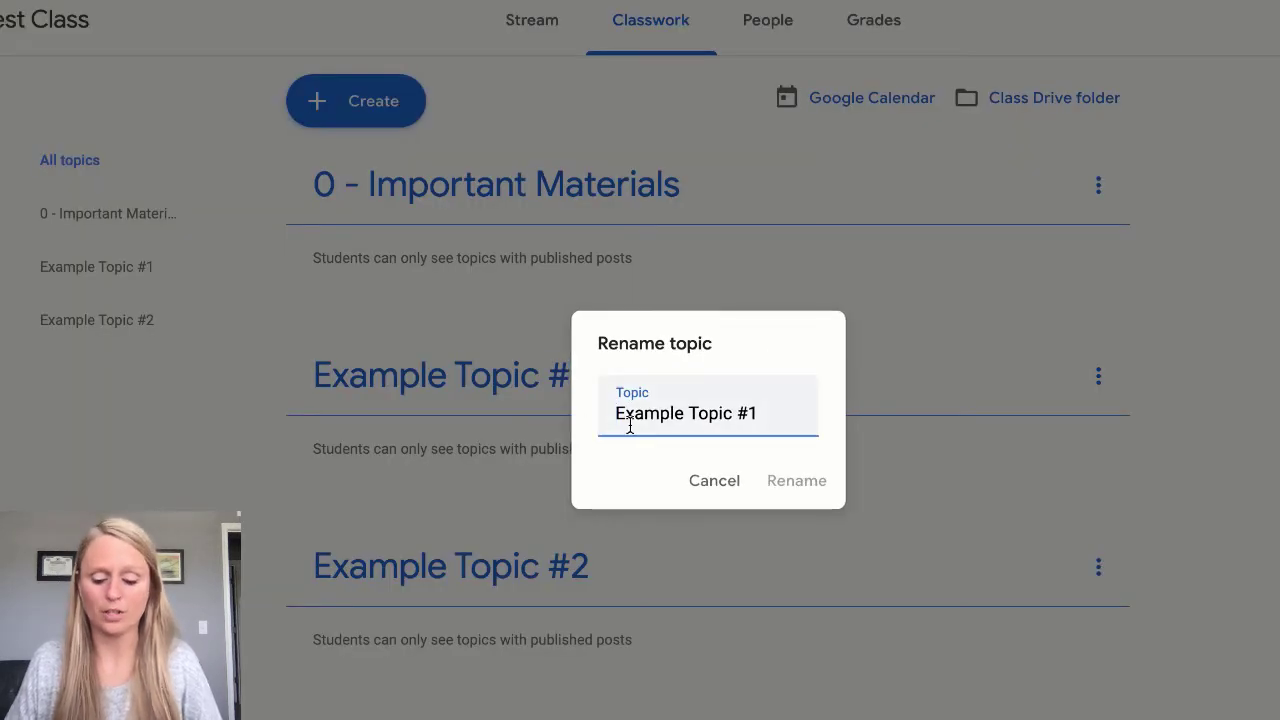
pyautogui.click(616, 413)
pyautogui.write('1 -')
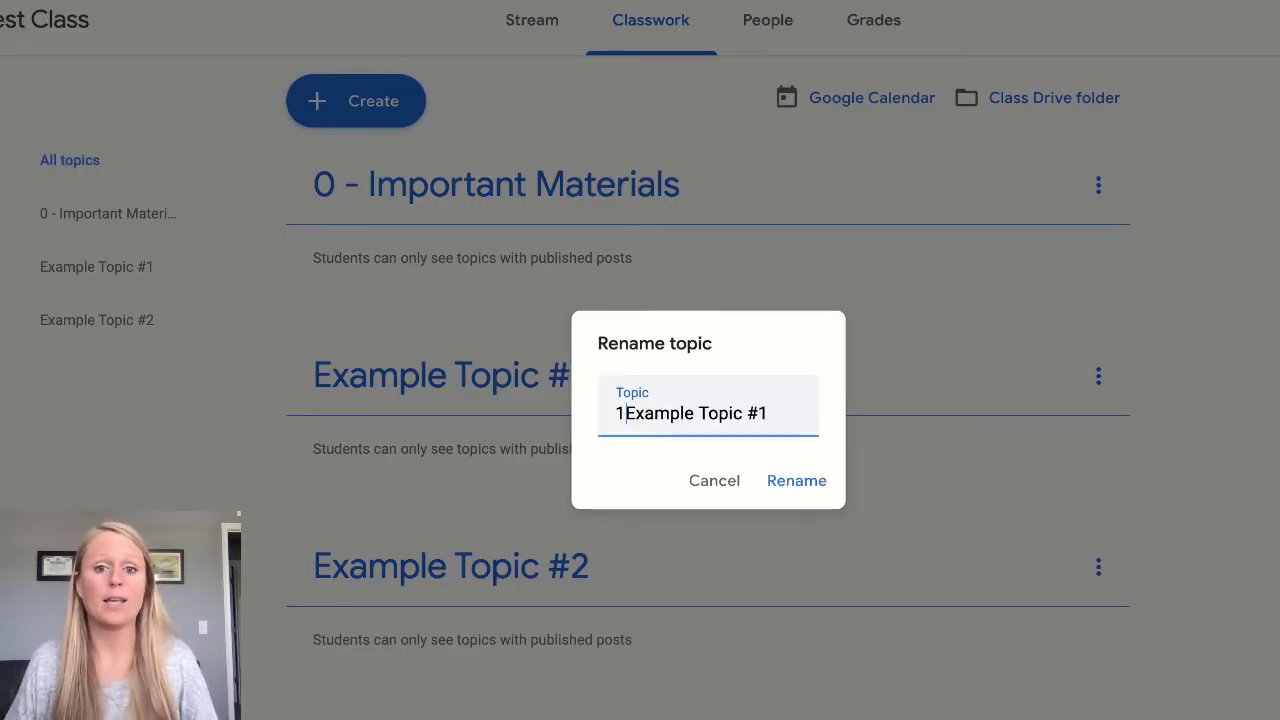
pyautogui.click(819, 484)
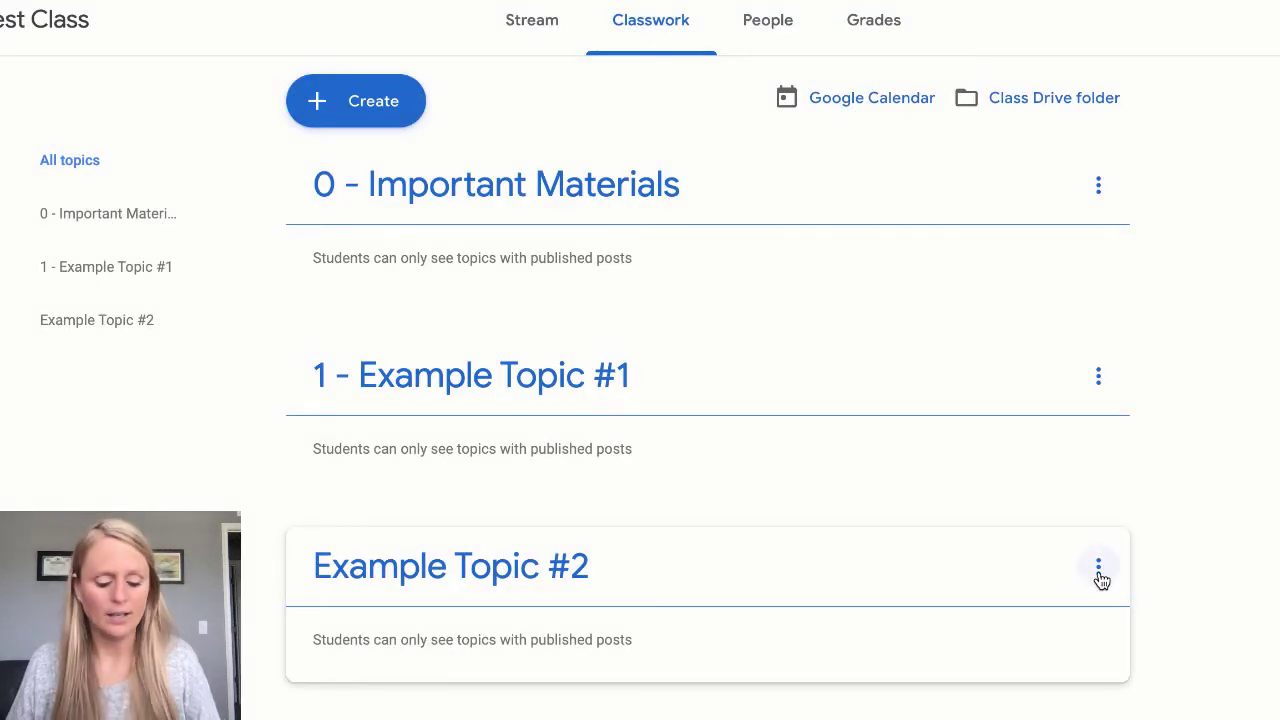
# Step: Rename the Example Topic #2 topic to "2 - Example Topic #2"
pyautogui.click(1098, 570)
pyautogui.click(1088, 615)
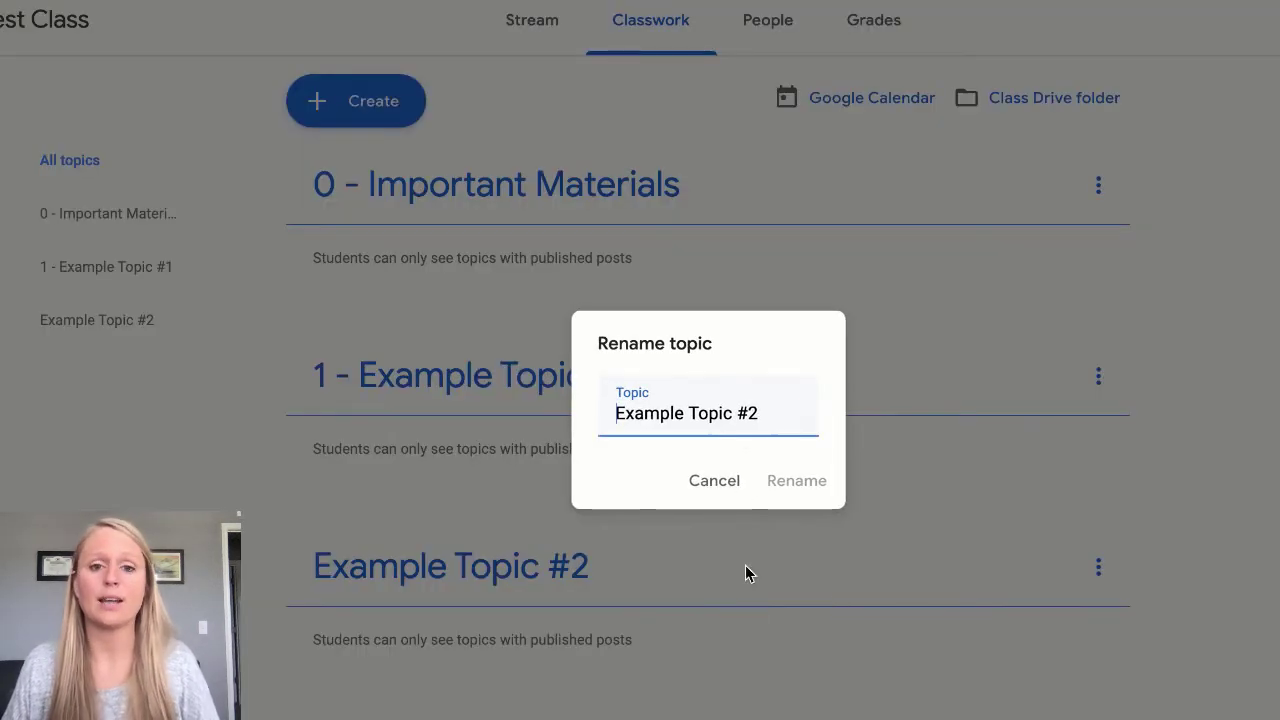
pyautogui.write('2 -')
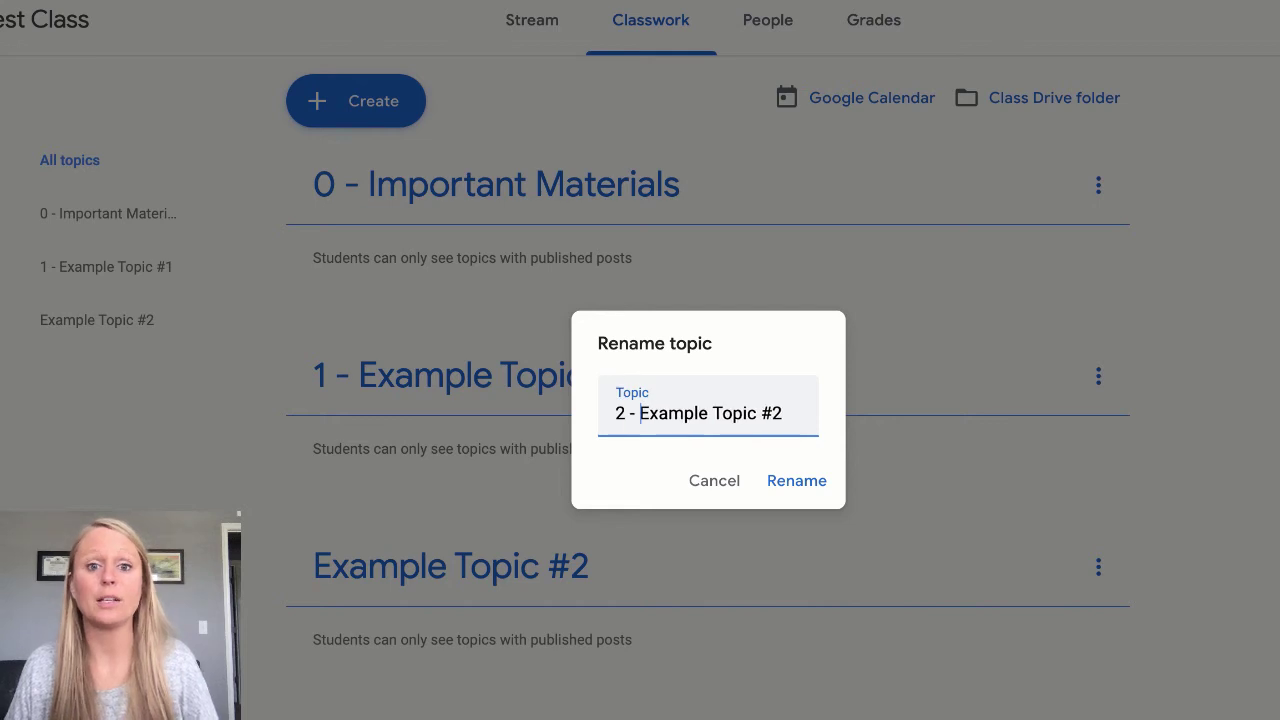
pyautogui.click(800, 482)
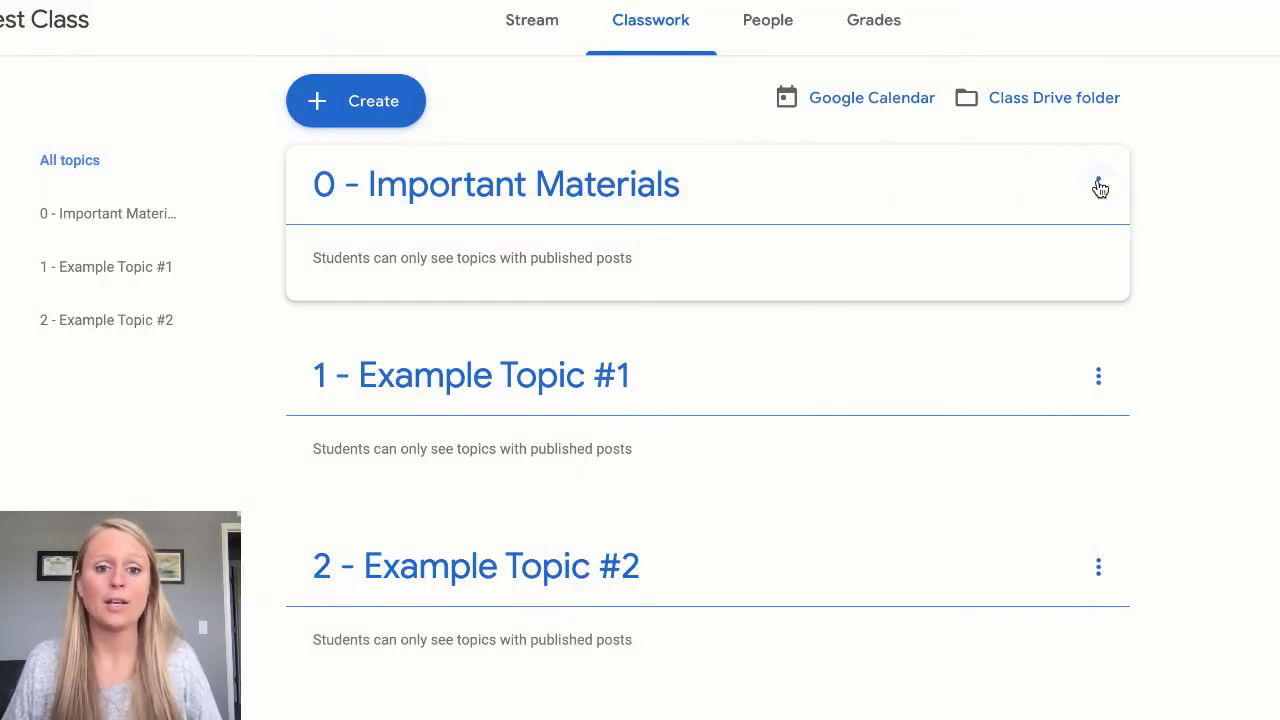
# Step: Add a 📌 pushpin emoji to the start of the "0 - Important Materials" topic name
pyautogui.click(1098, 186)
pyautogui.click(1066, 238)
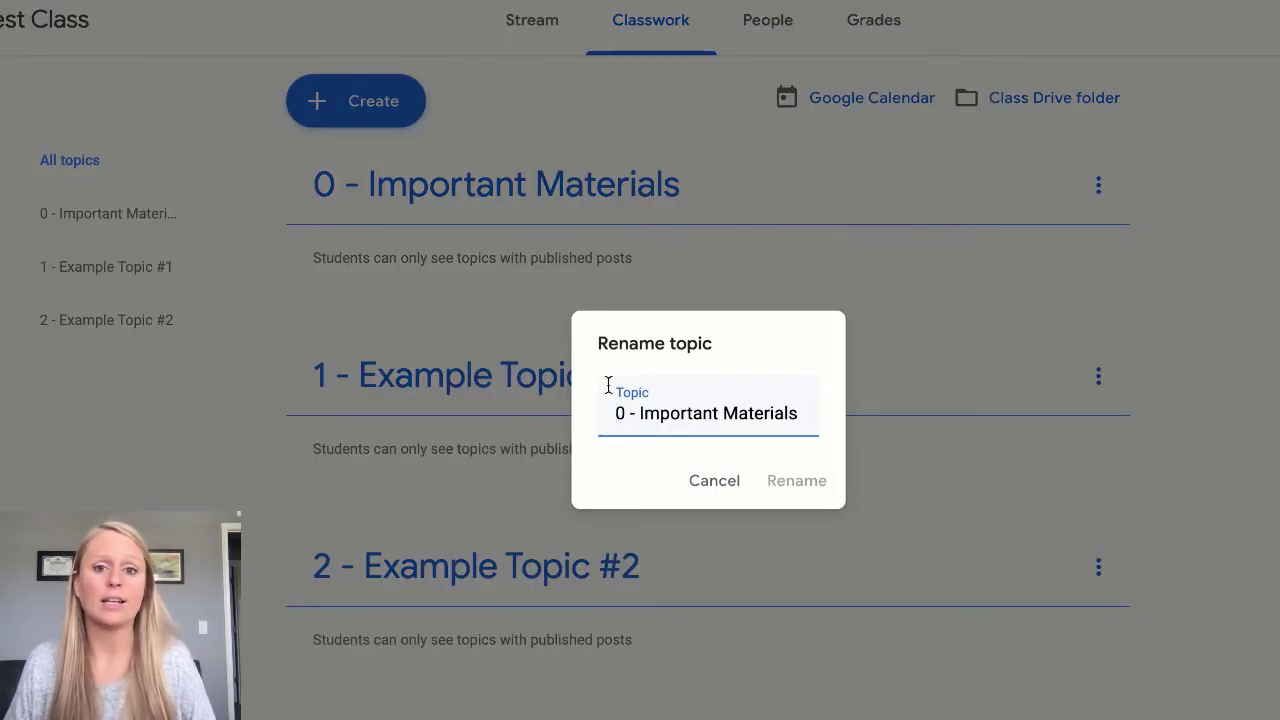
pyautogui.click(619, 414)
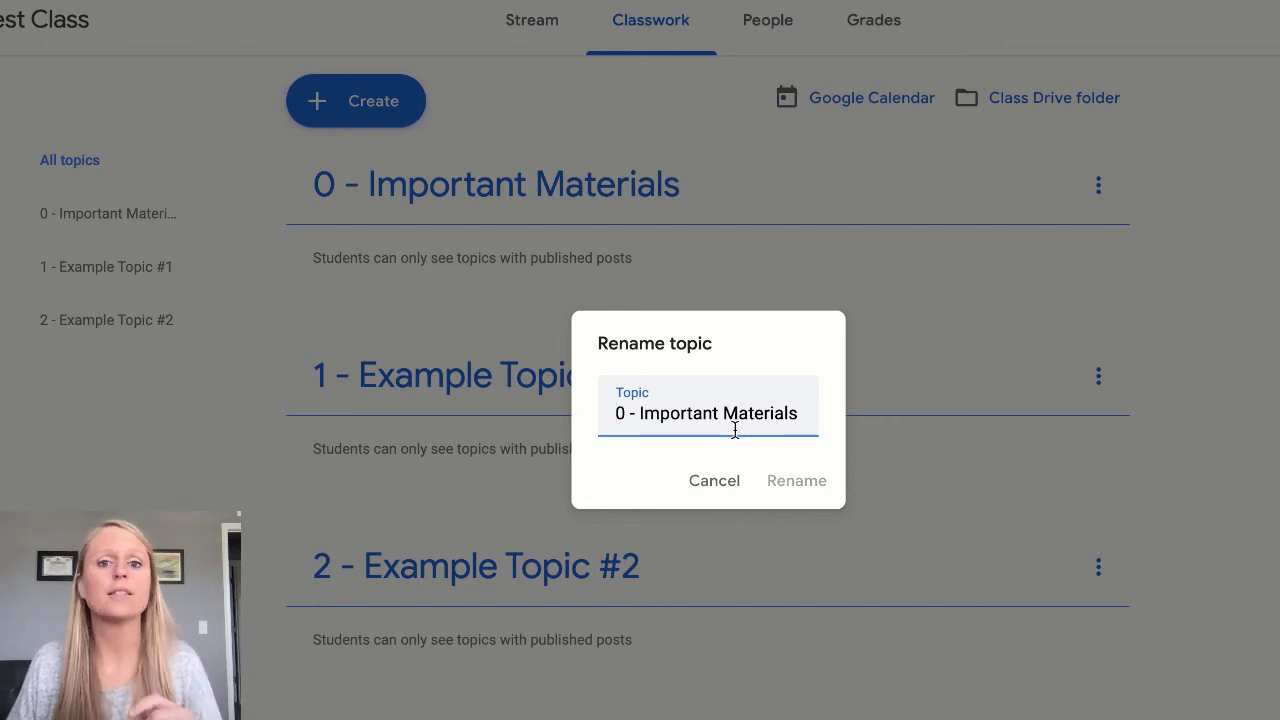
pyautogui.write('📌')
pyautogui.click(810, 478)
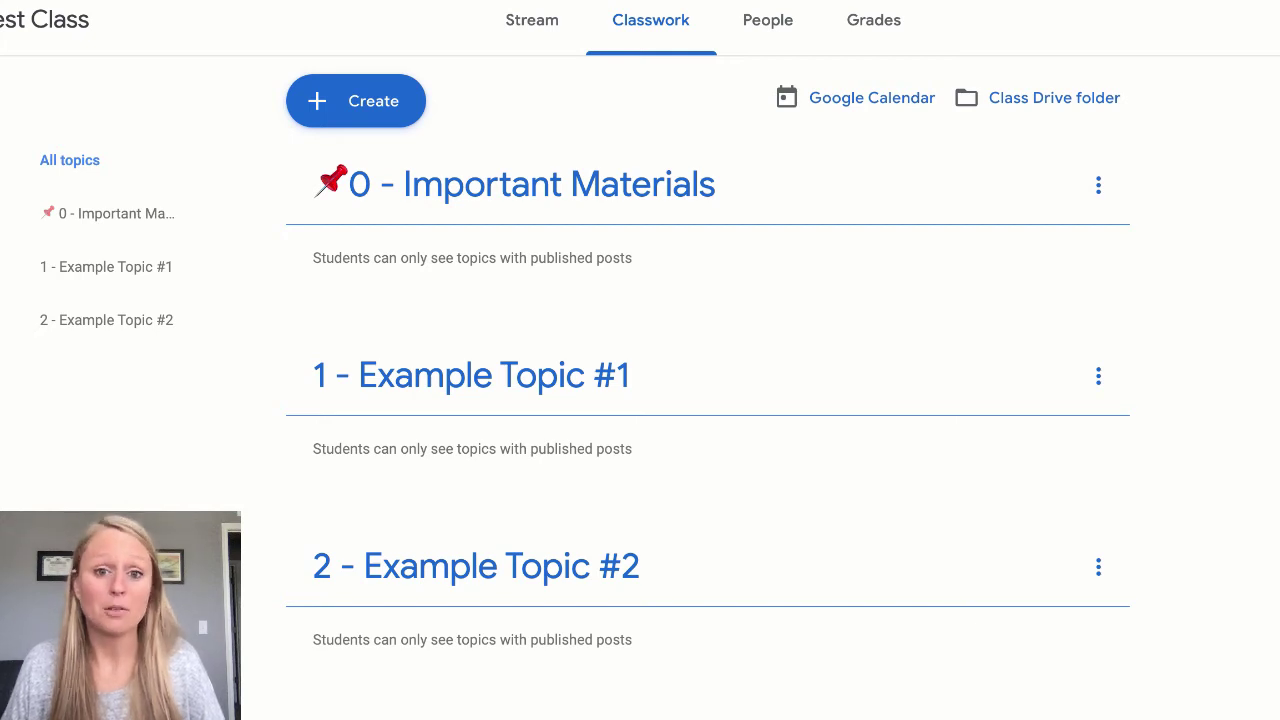
# Step: Add a 🔎 magnifying glass emoji to the start of the "1 - Example Topic #1" topic name
pyautogui.click(1098, 376)
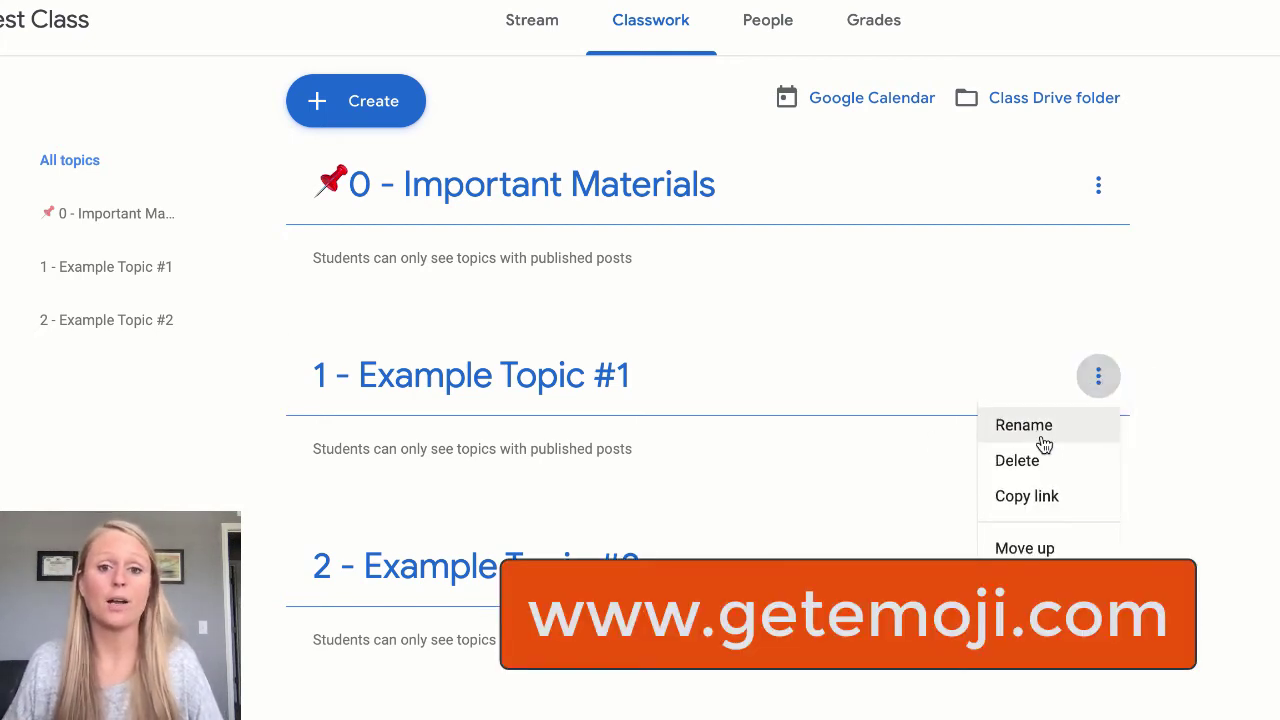
pyautogui.click(1045, 430)
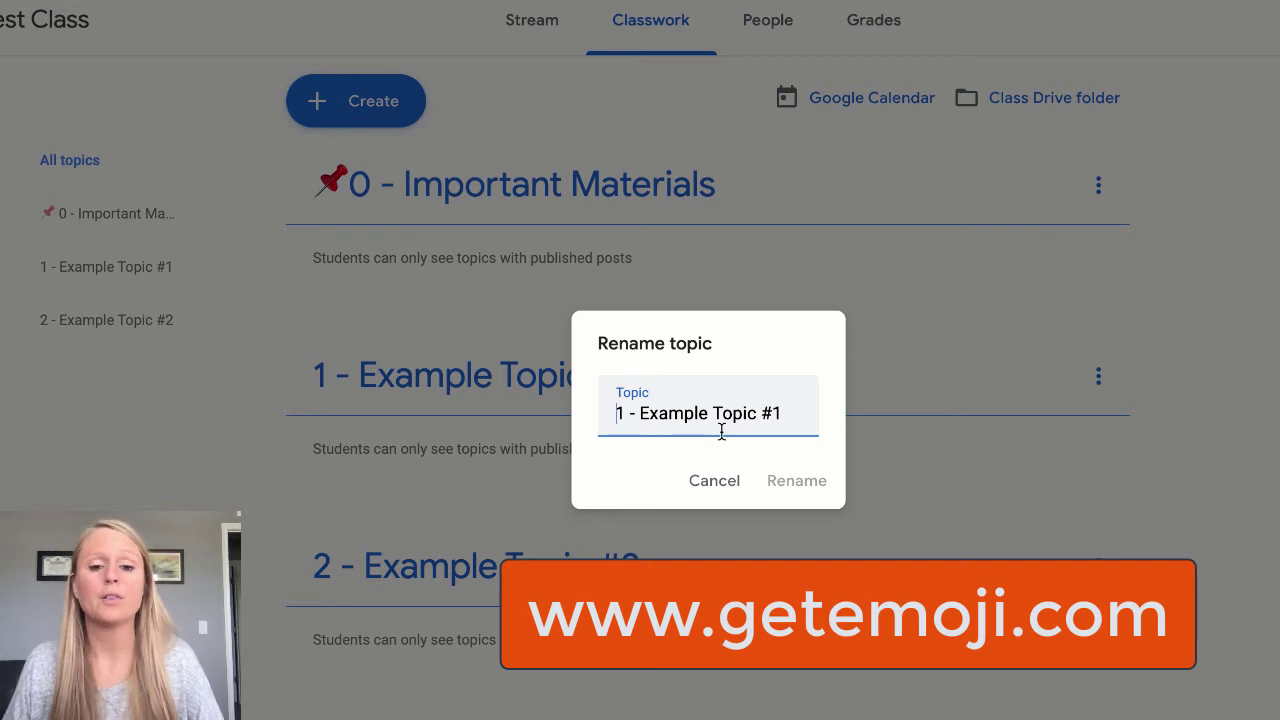
pyautogui.write('📌')
pyautogui.click(809, 485)
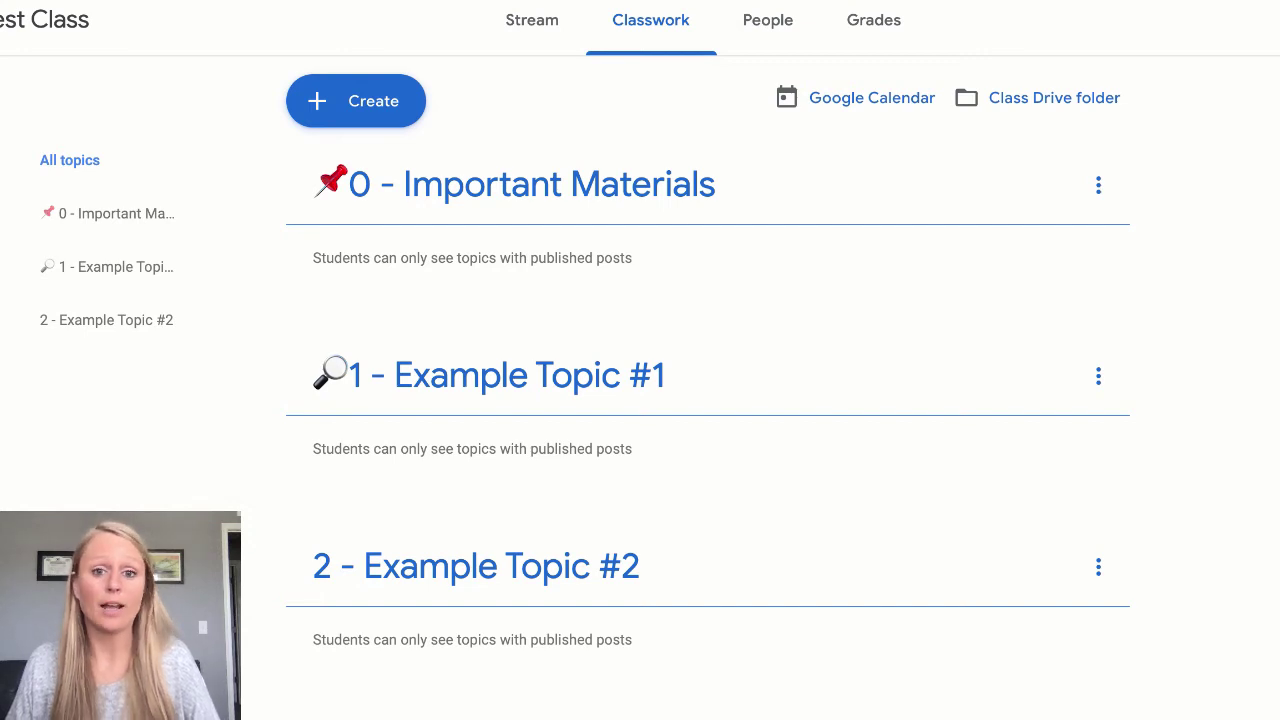
# Step: Add a 📓 notebook emoji to the start of the "2 - Example Topic #2" topic name
pyautogui.click(1098, 568)
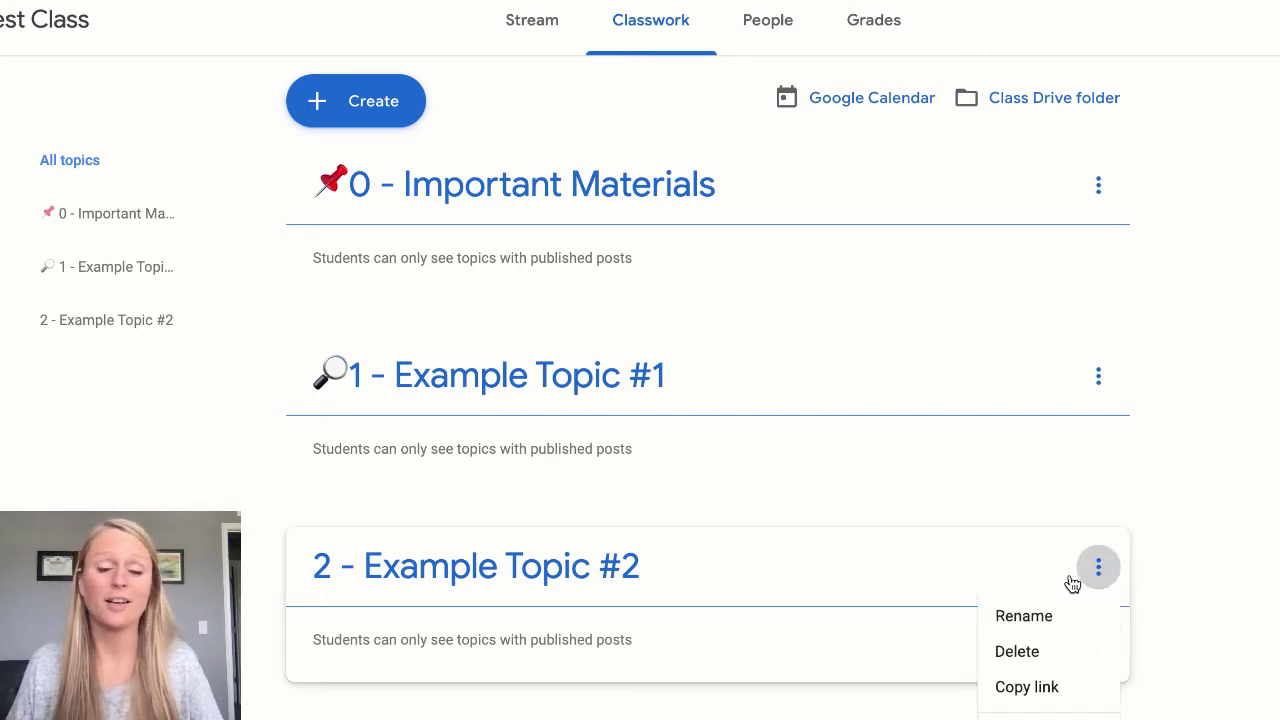
pyautogui.click(1020, 612)
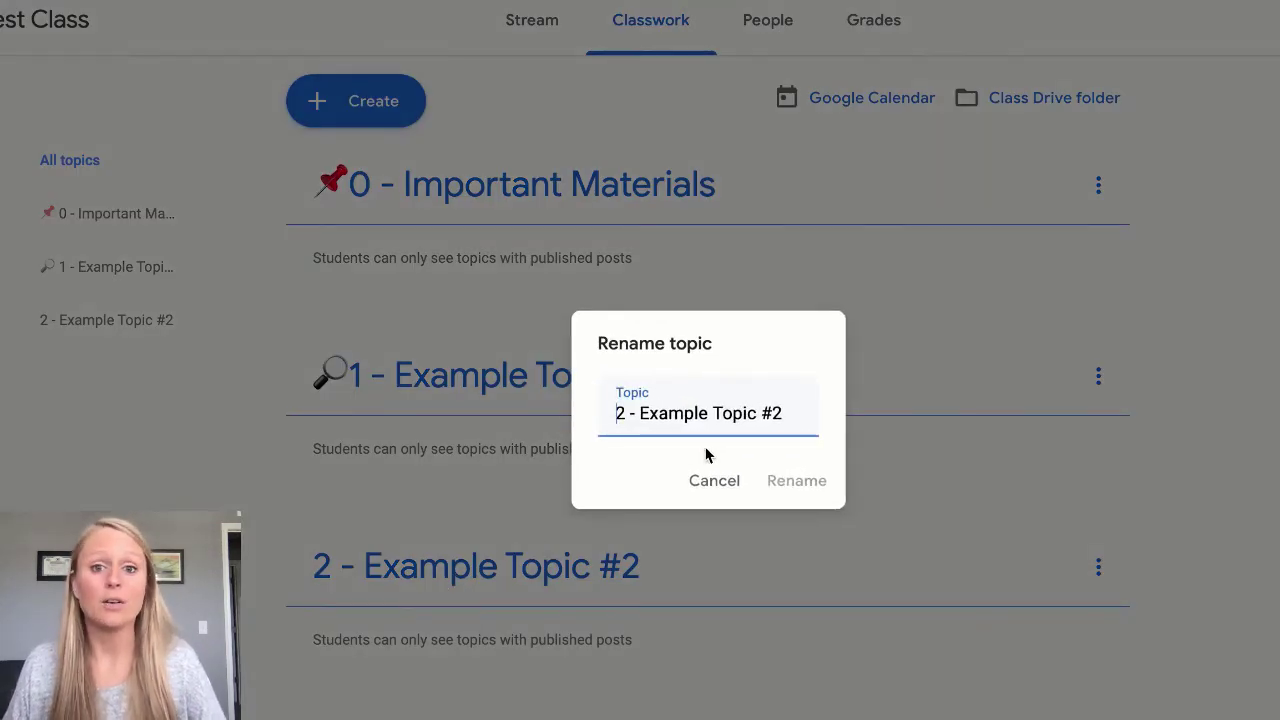
pyautogui.write('📓')
pyautogui.click(805, 483)
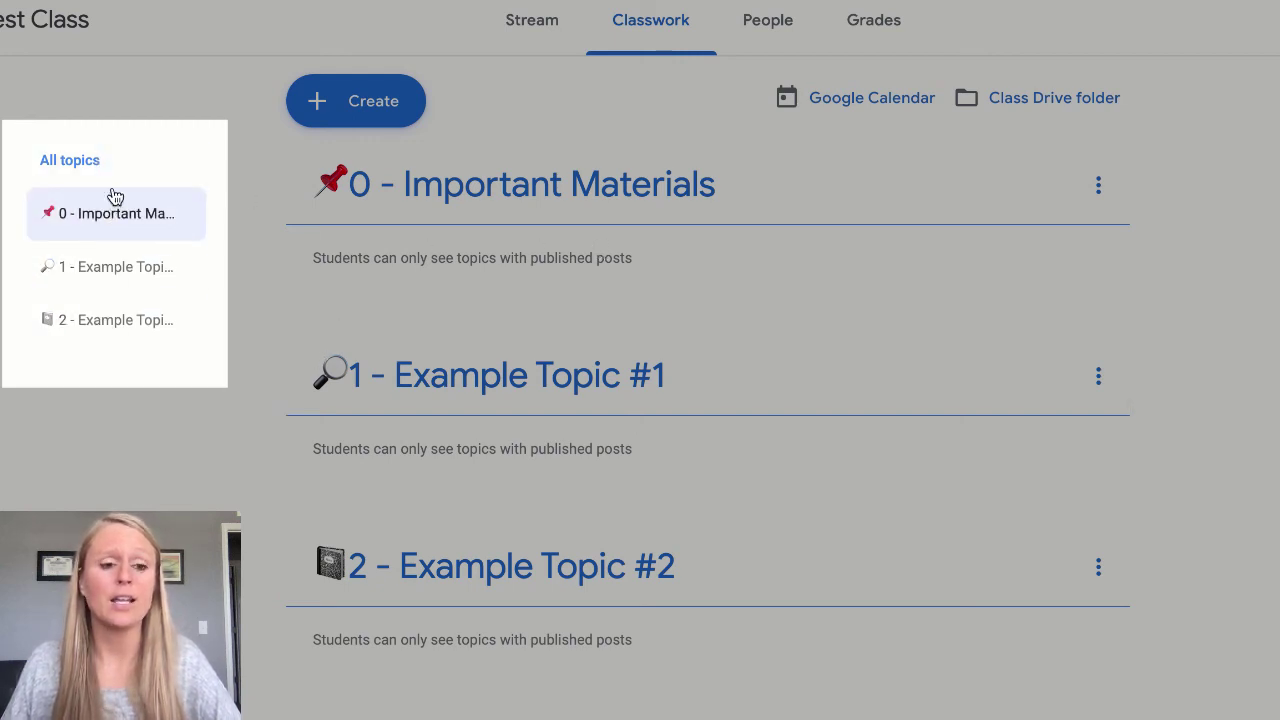
# Step: View the Example Topic #2 topic on its own, return to all topics and read the student visibility note under Important Materials
pyautogui.click(126, 330)
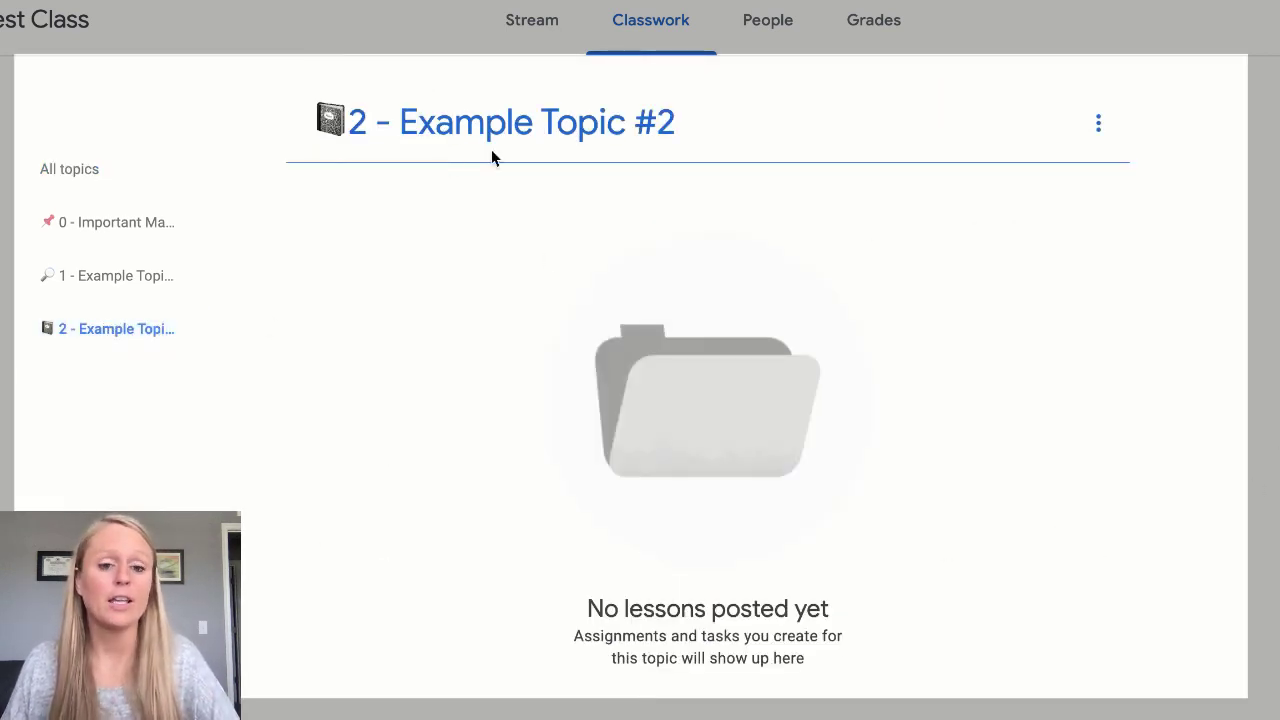
pyautogui.click(100, 174)
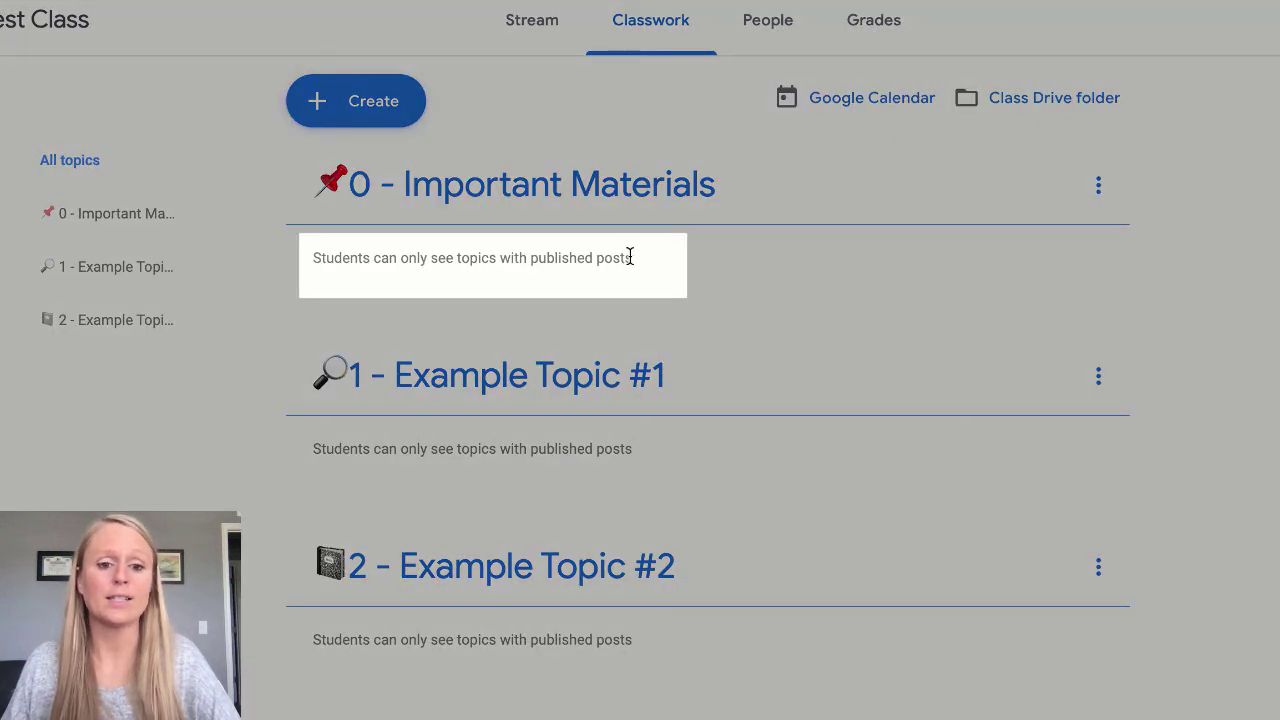
pyautogui.moveTo(630, 257); pyautogui.dragTo(311, 255)
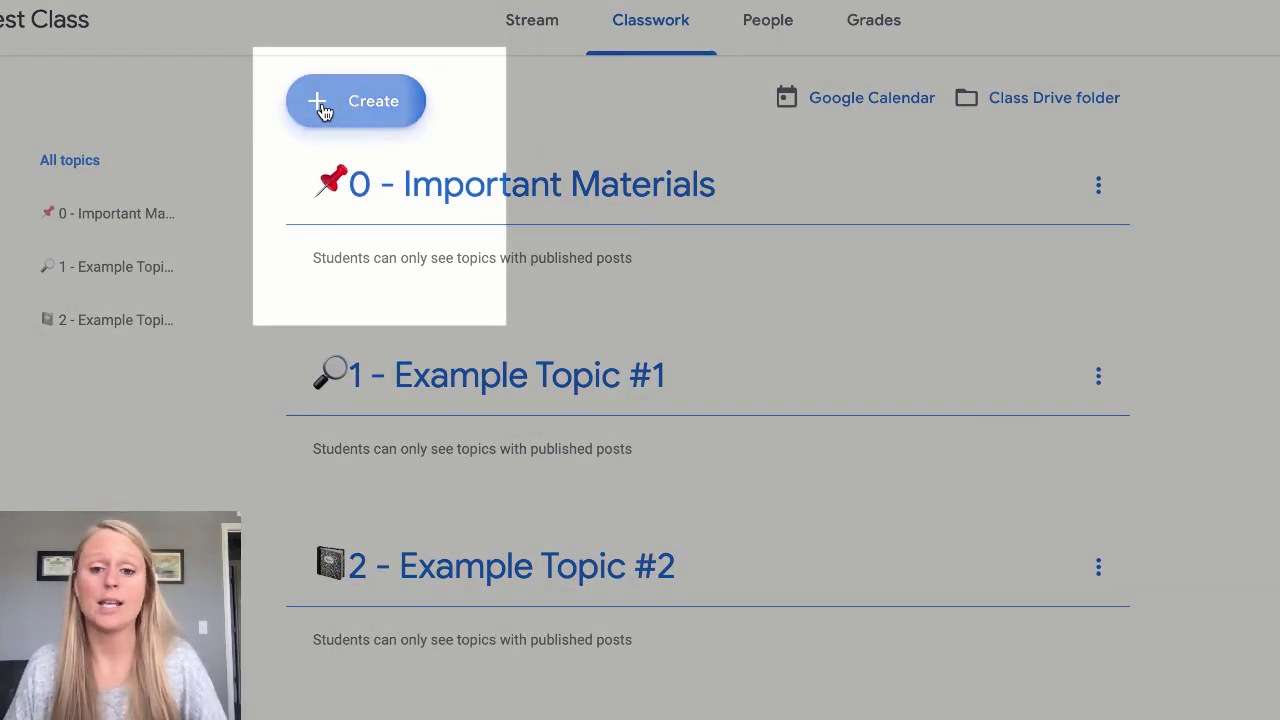
# Step: Check which types of classwork posts can be created, without creating one
pyautogui.click(322, 110)
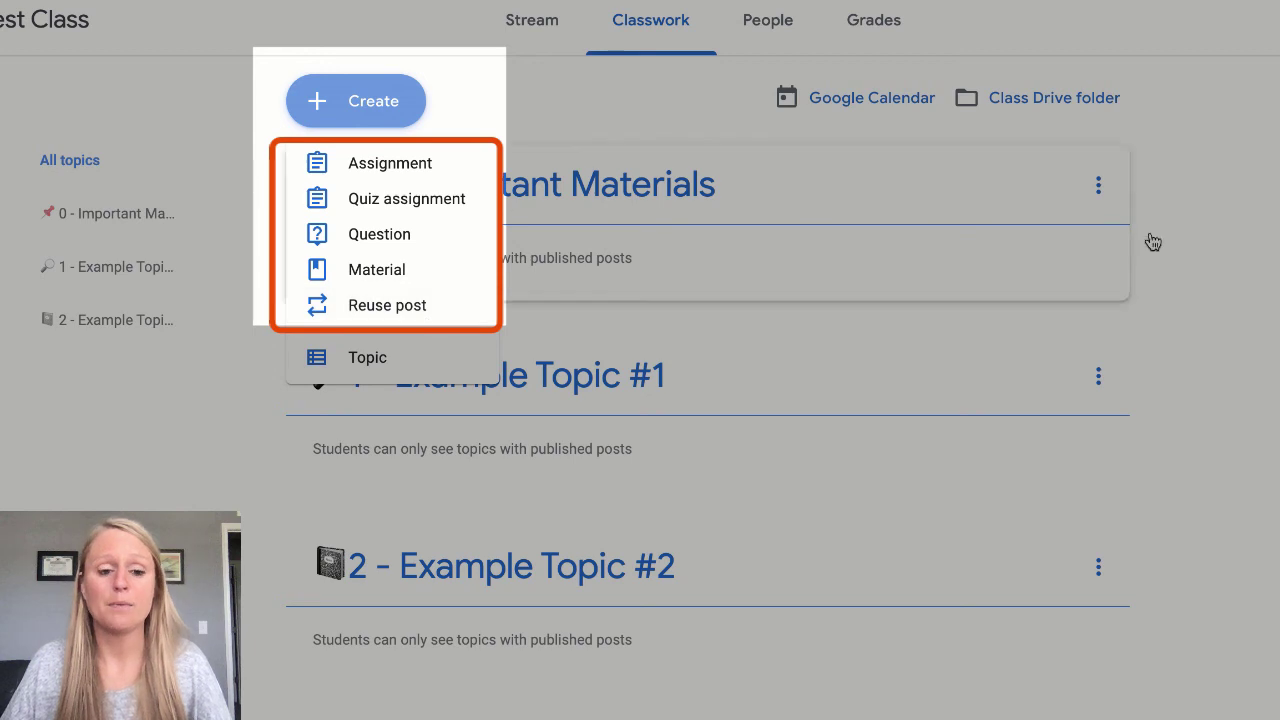
pyautogui.click(1006, 251)
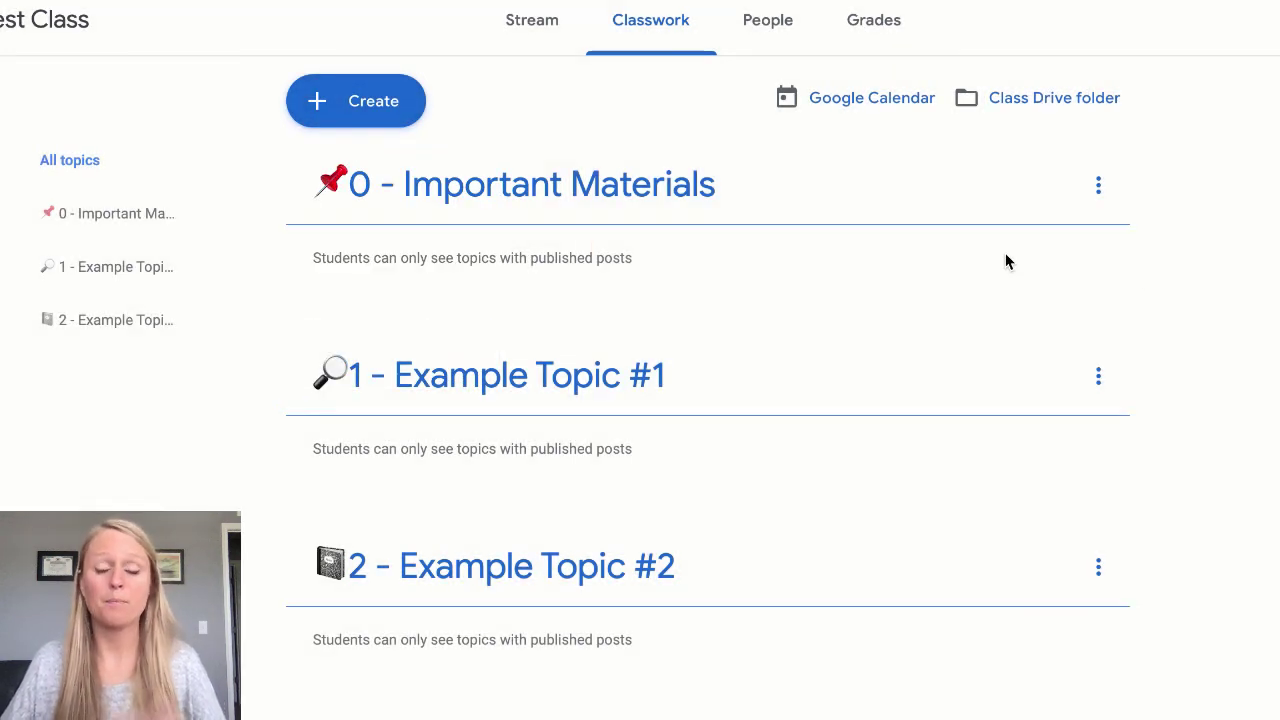